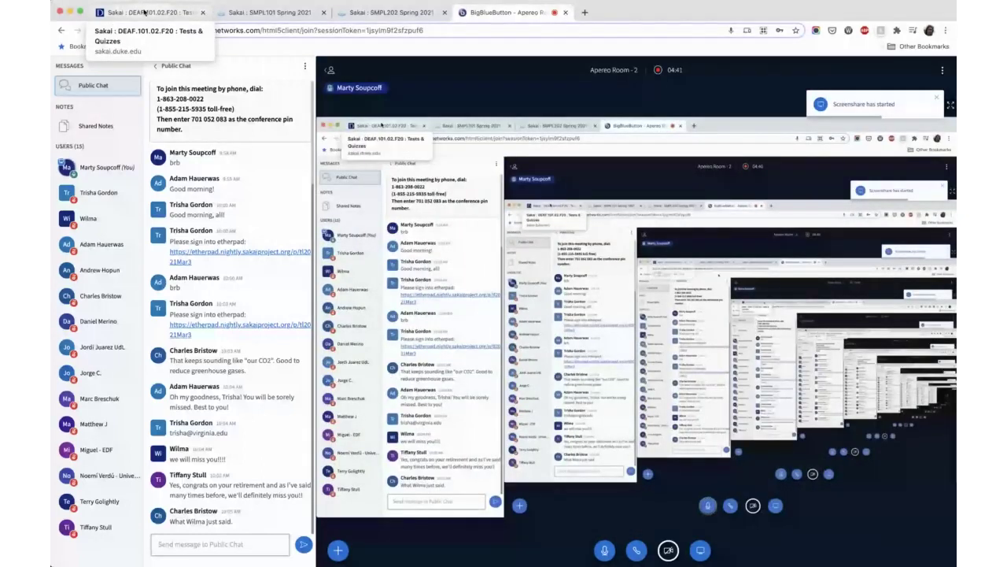
Open the Gradebook in the DEAF.101.02.F20, SMPL101 Spring 2021 and SMPL202 Spring 2021 sites.
{"action": "left_click", "coordinate": [144, 12]}
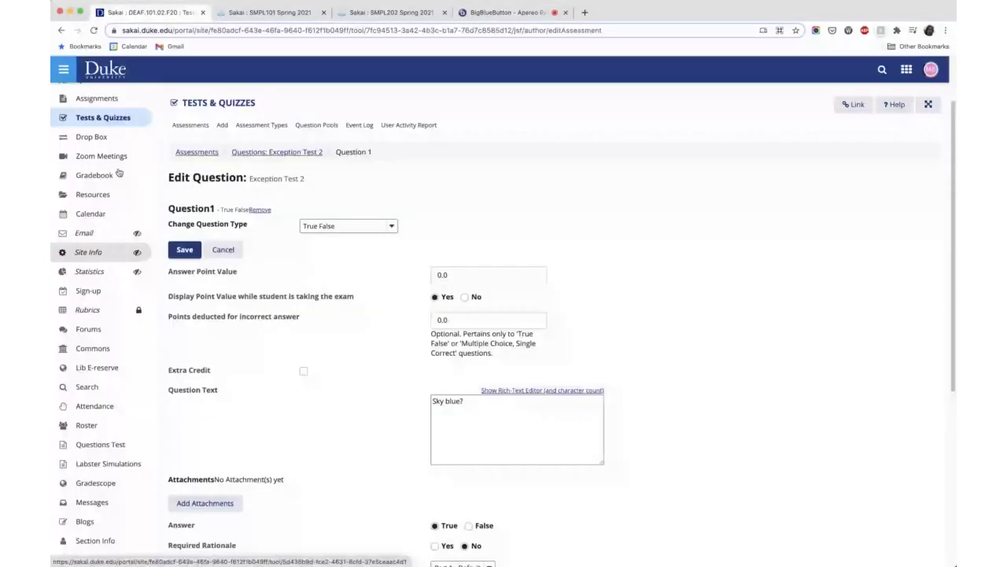
{"action": "key", "text": "ctrl+Tab"}
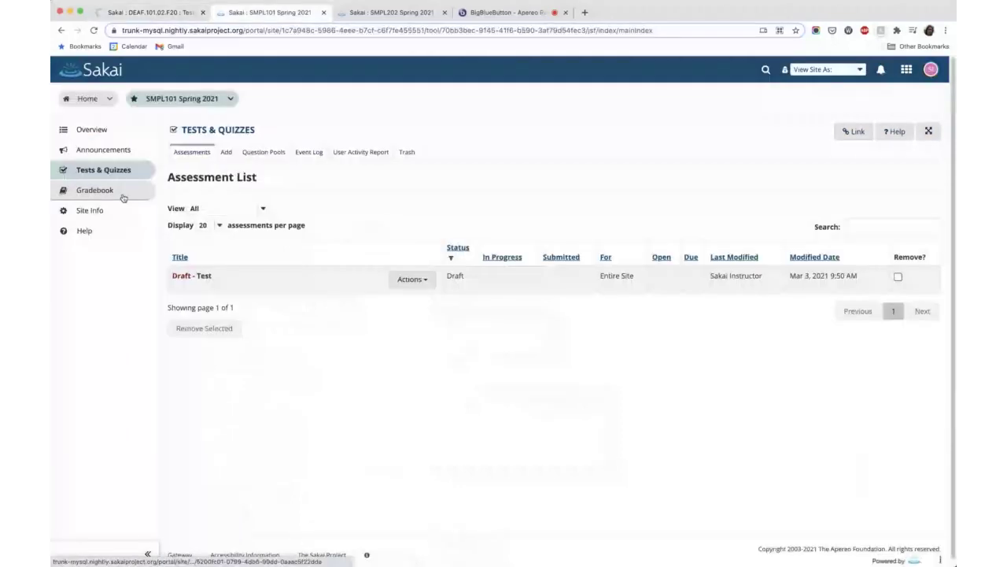
{"action": "left_click", "coordinate": [386, 13]}
{"action": "left_click", "coordinate": [94, 210]}
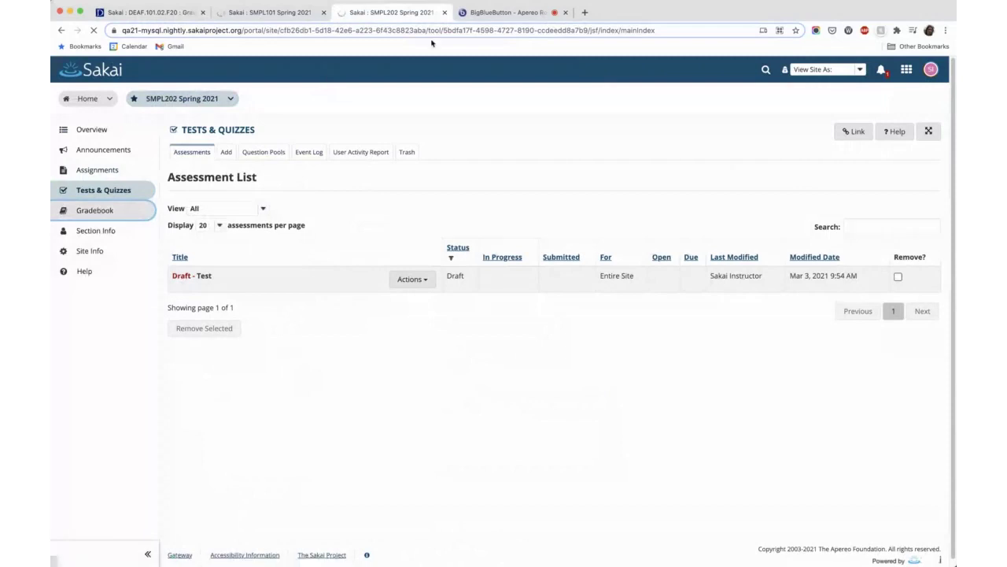
{"action": "left_click", "coordinate": [505, 12]}
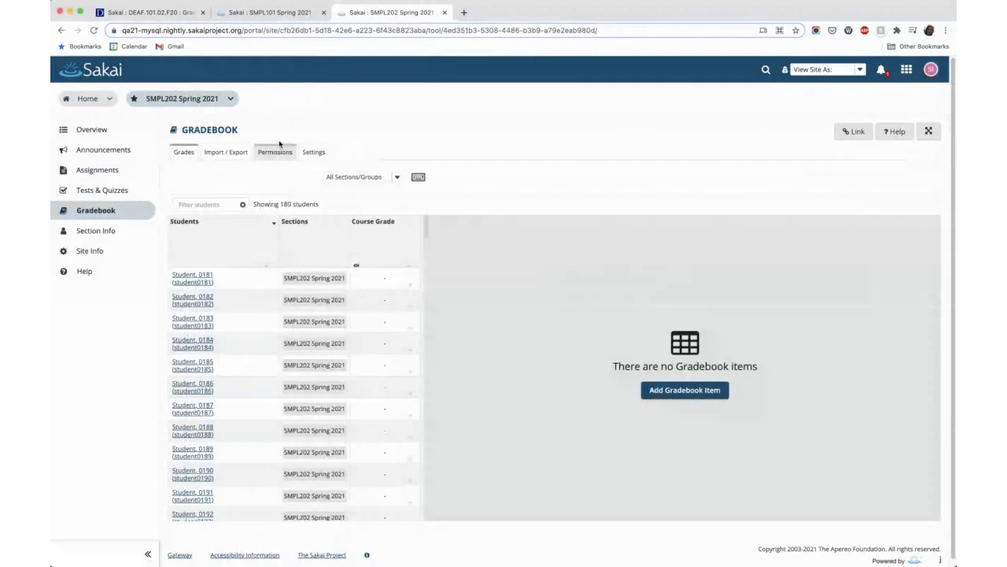
Display the Gradebook permission rules of the teaching assistant in the DEAF.101.02.F20 site.
{"action": "left_click", "coordinate": [175, 14]}
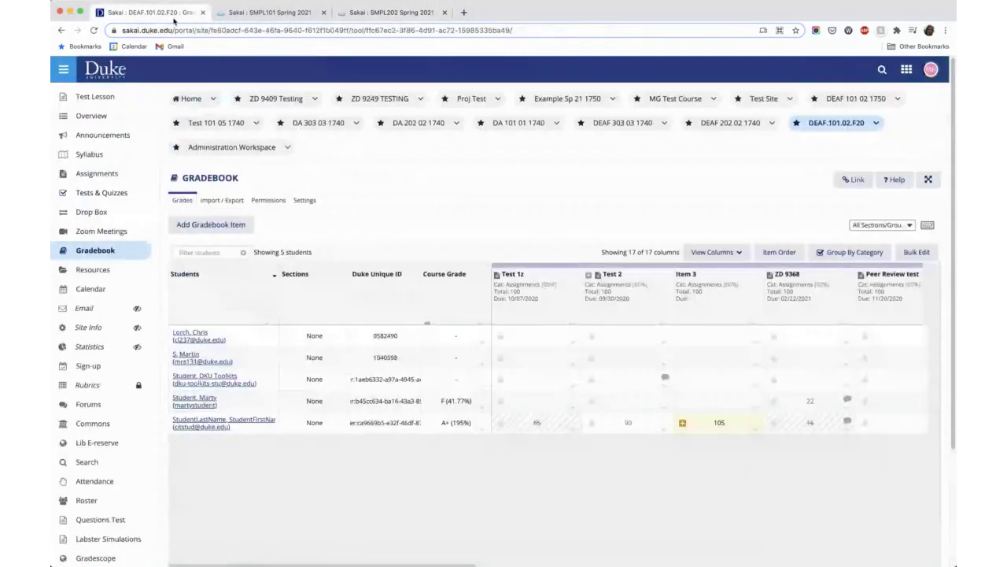
{"action": "left_click", "coordinate": [275, 202]}
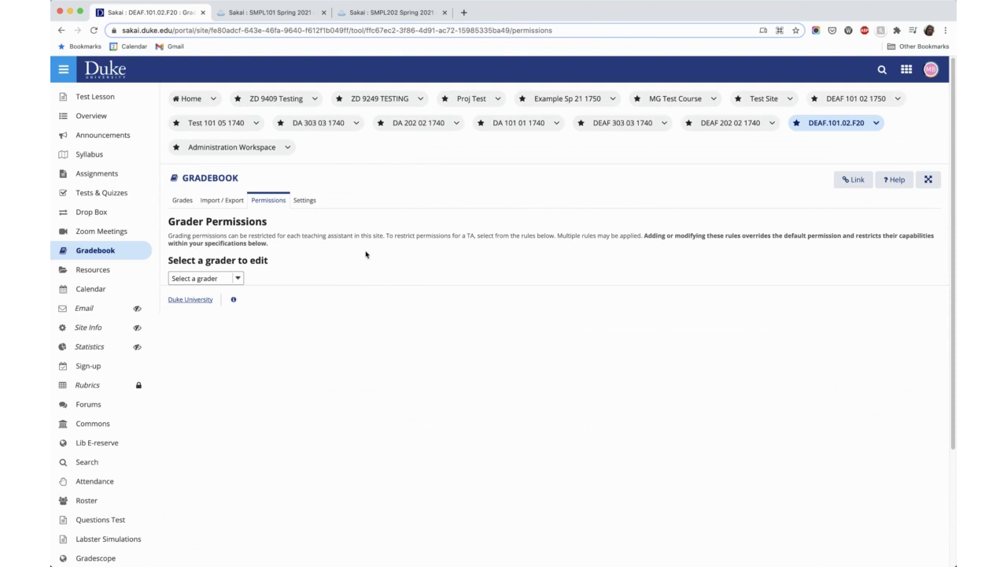
{"action": "left_click", "coordinate": [219, 281]}
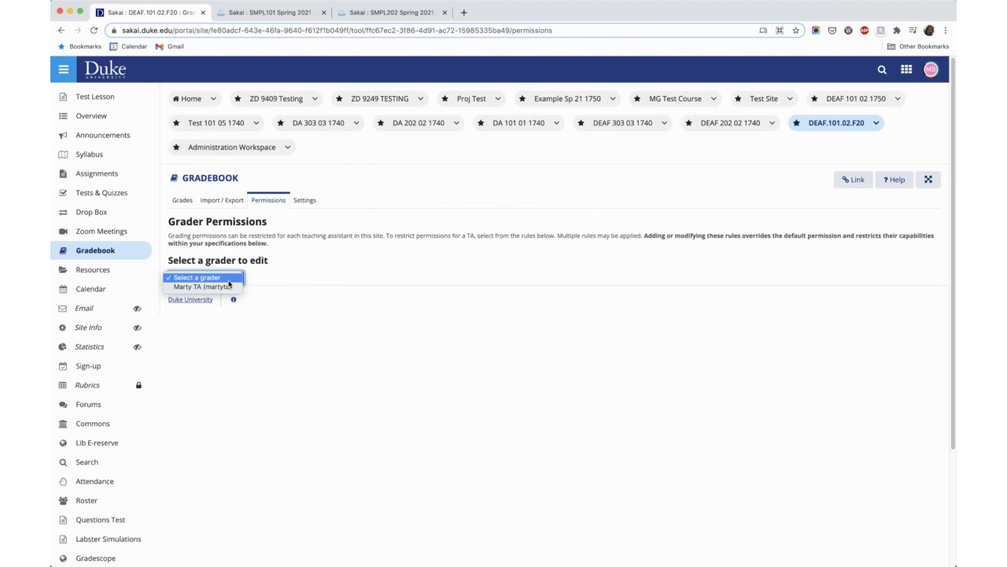
{"action": "left_click", "coordinate": [183, 287]}
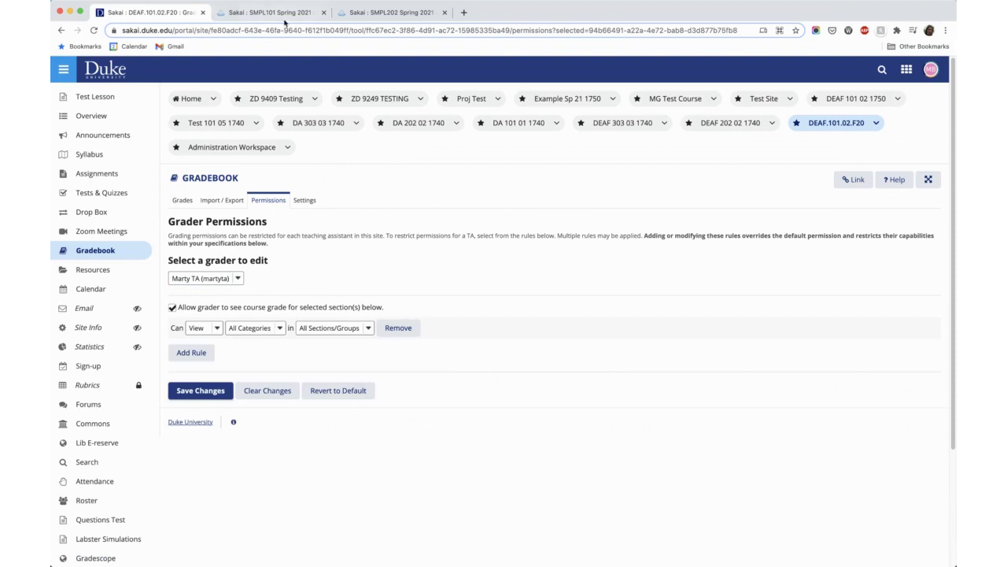
In SMPL101 Spring 2021, disallow the second listed grader from seeing the course grade and save the grader permissions.
{"action": "left_click", "coordinate": [279, 14]}
{"action": "left_click", "coordinate": [275, 151]}
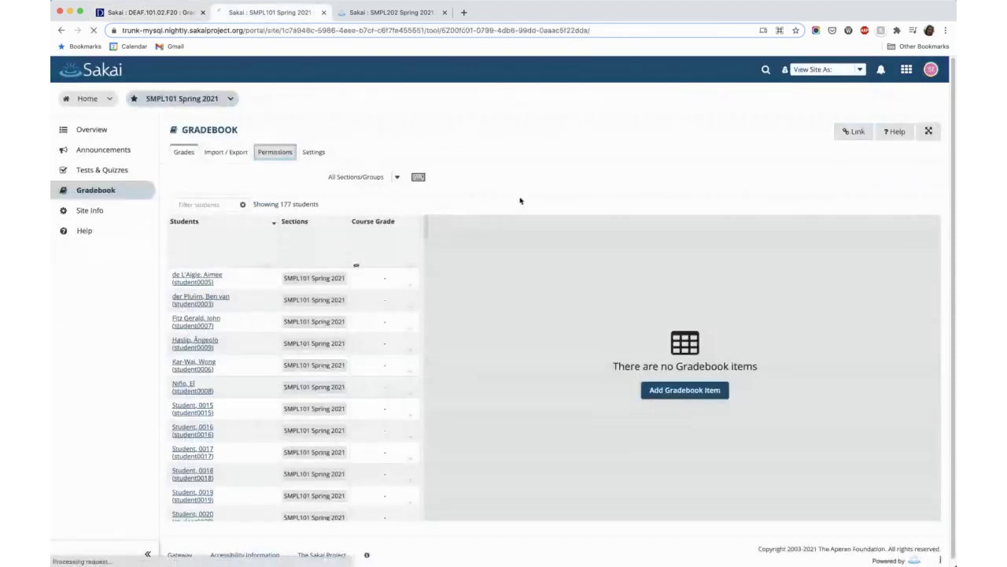
{"action": "left_click", "coordinate": [291, 230]}
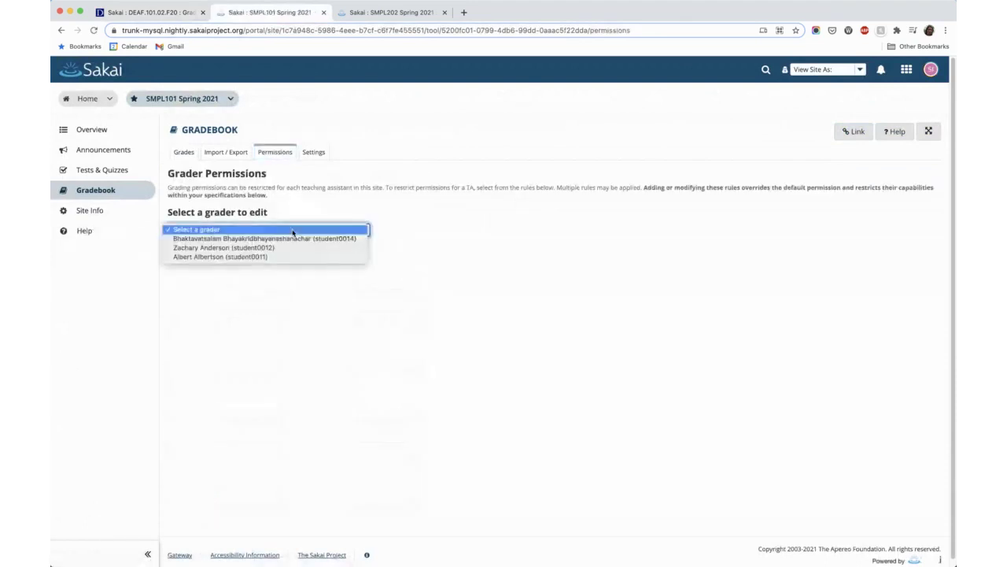
{"action": "left_click", "coordinate": [341, 247]}
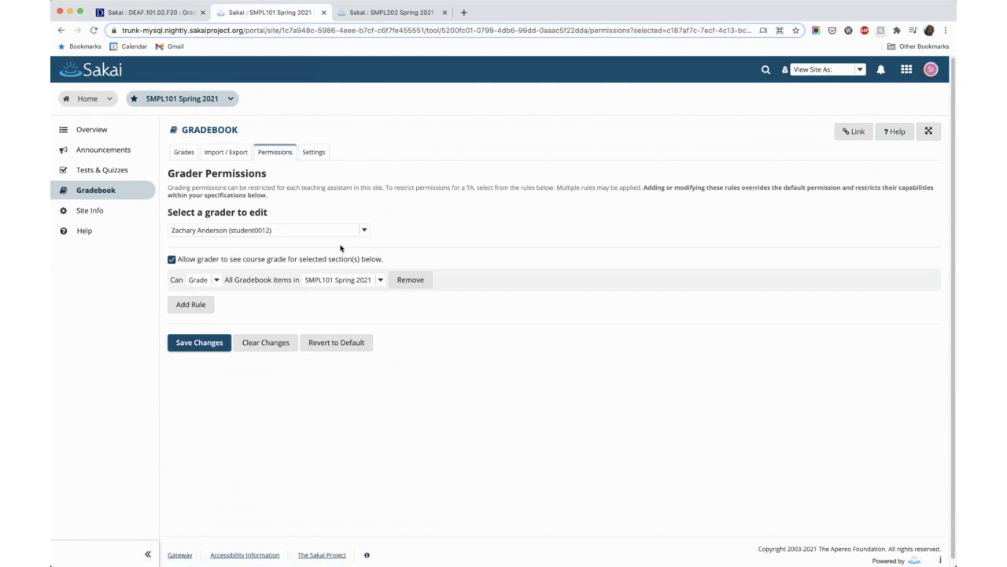
{"action": "left_click", "coordinate": [172, 258]}
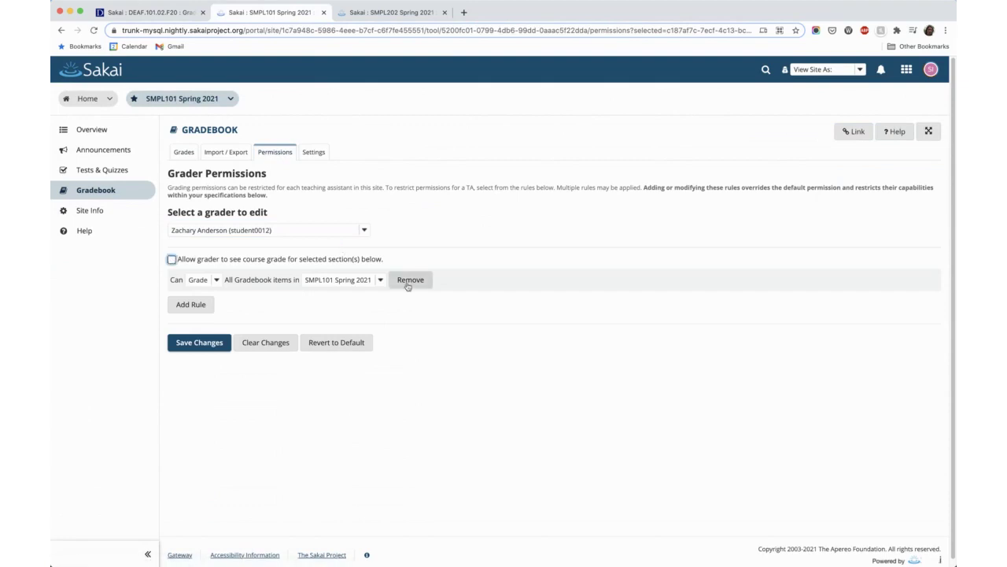
{"action": "left_click", "coordinate": [182, 343]}
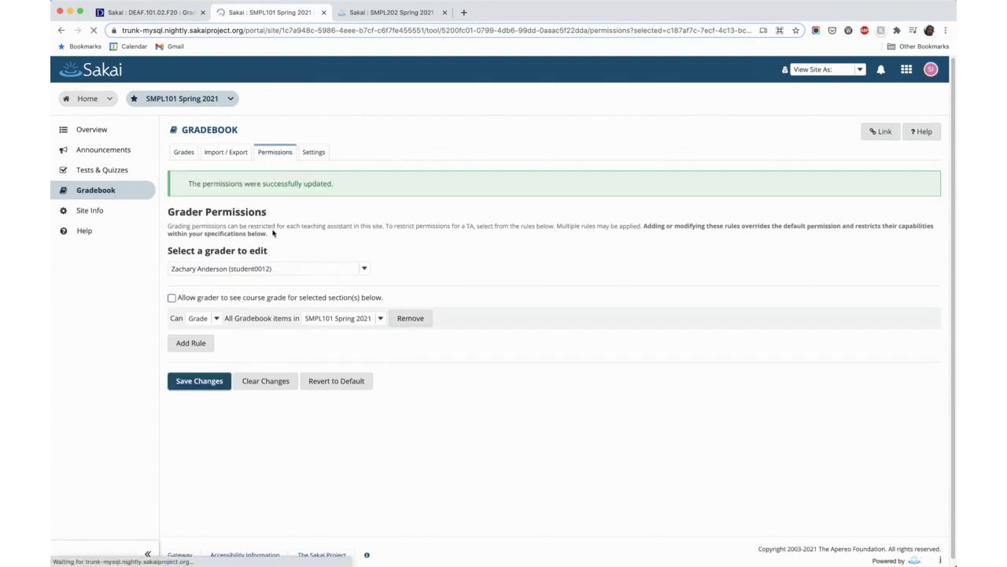
Set the last listed grader's rule to View all Gradebook items in SMPL101 Spring 2021 and save the changes.
{"action": "left_click", "coordinate": [260, 270]}
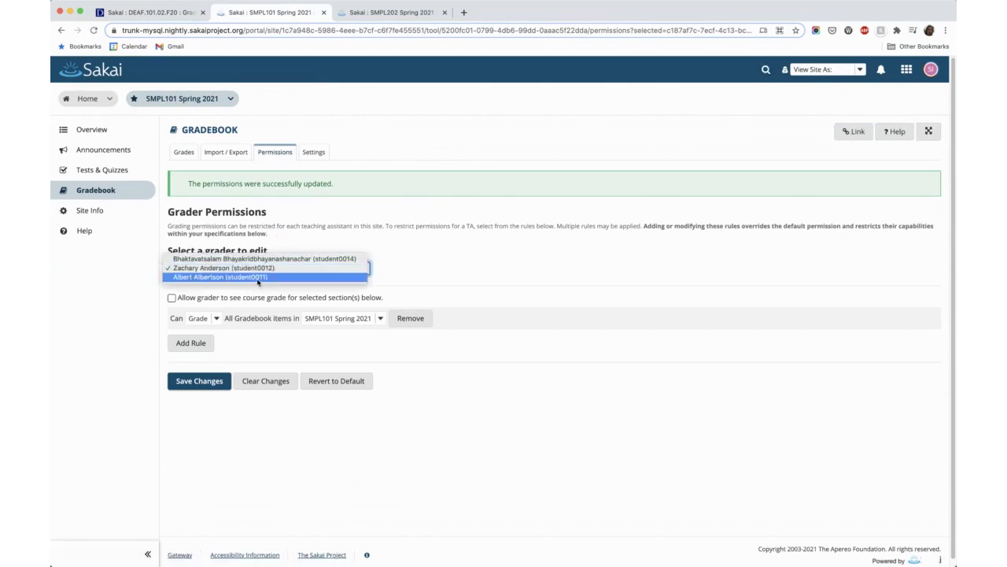
{"action": "left_click", "coordinate": [259, 278]}
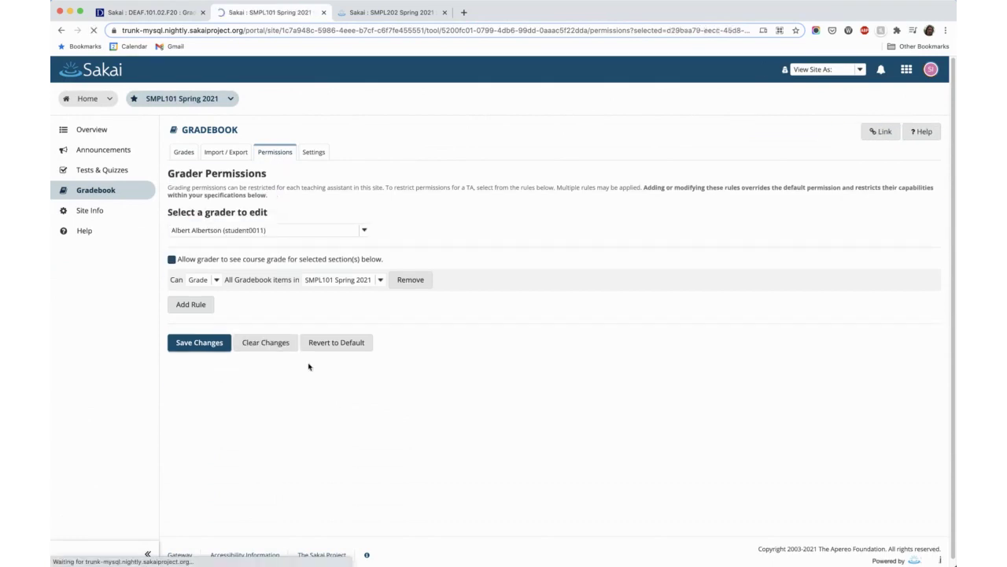
{"action": "left_click", "coordinate": [214, 279]}
{"action": "left_click", "coordinate": [198, 269]}
{"action": "left_click", "coordinate": [350, 281]}
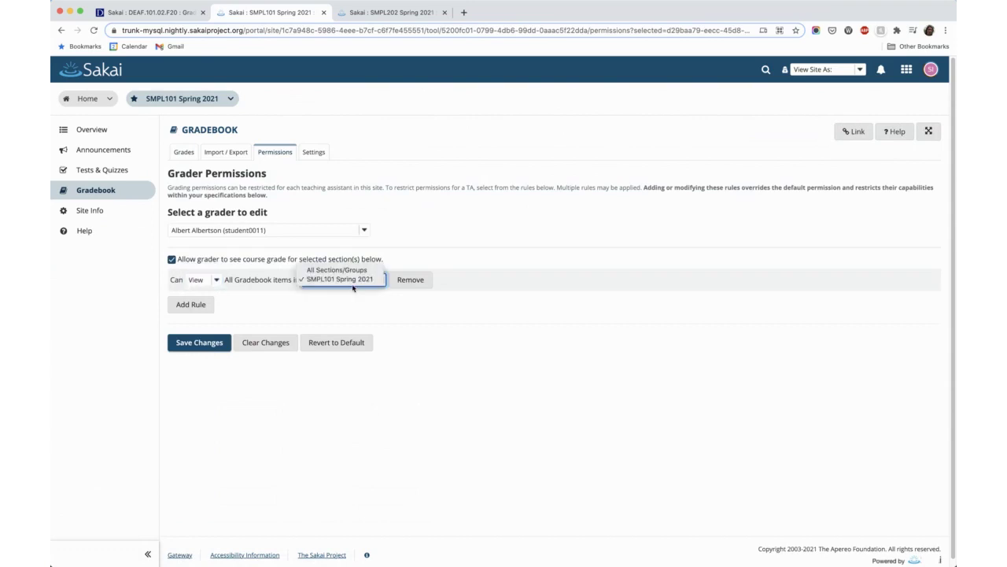
{"action": "left_click", "coordinate": [346, 279]}
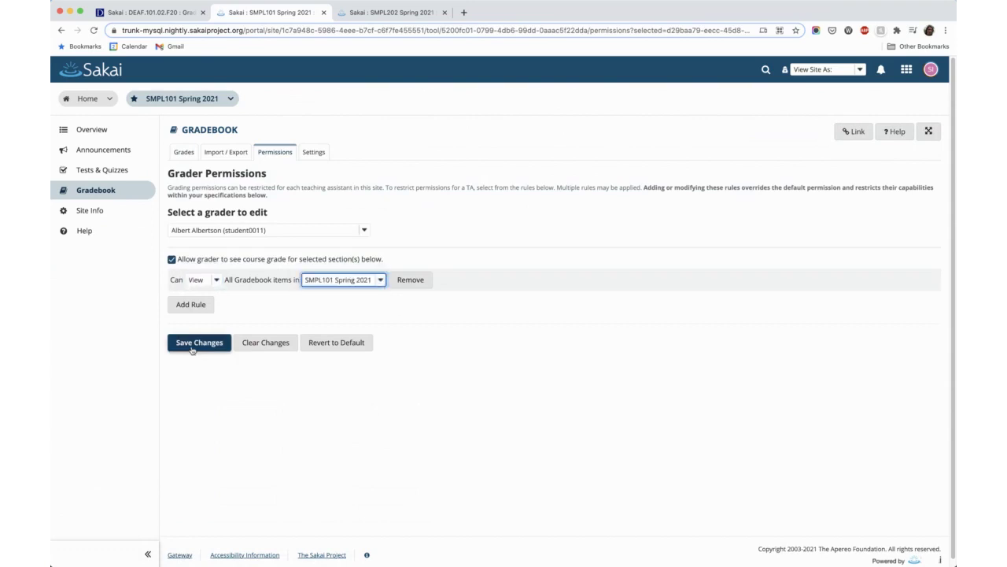
{"action": "left_click", "coordinate": [209, 339]}
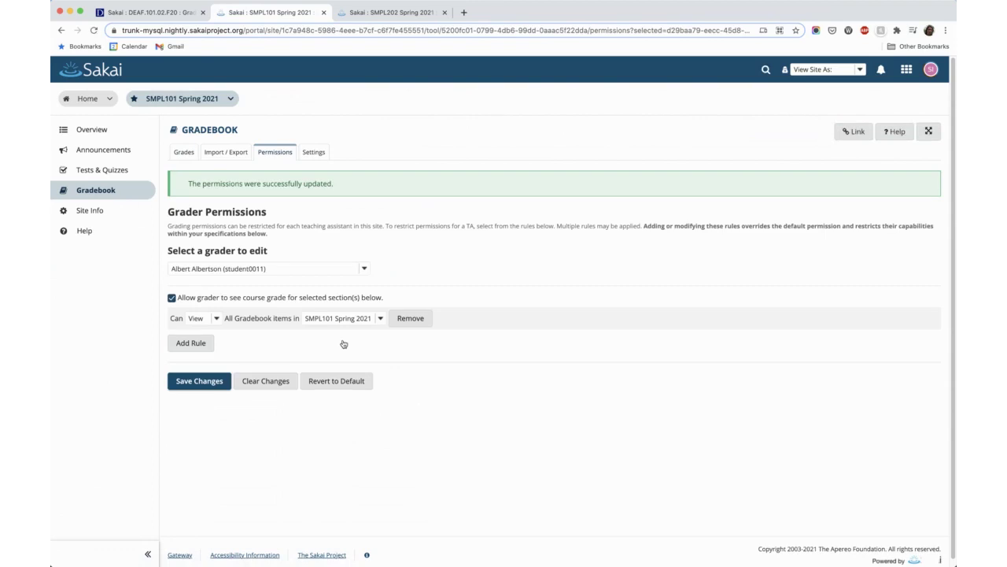
Look through the list of graders and review the second listed grader's saved permission rule.
{"action": "left_click", "coordinate": [288, 268]}
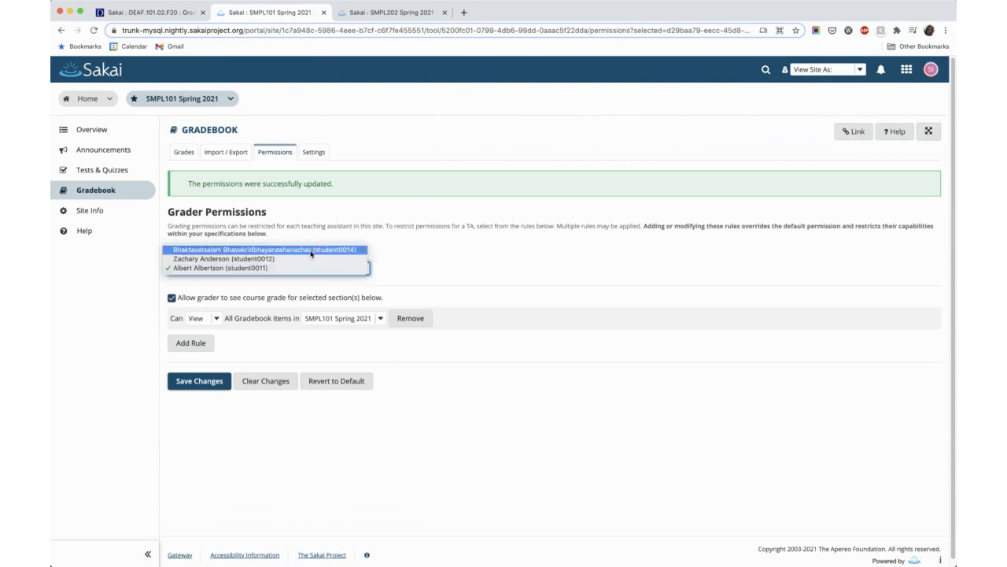
{"action": "left_click", "coordinate": [426, 252]}
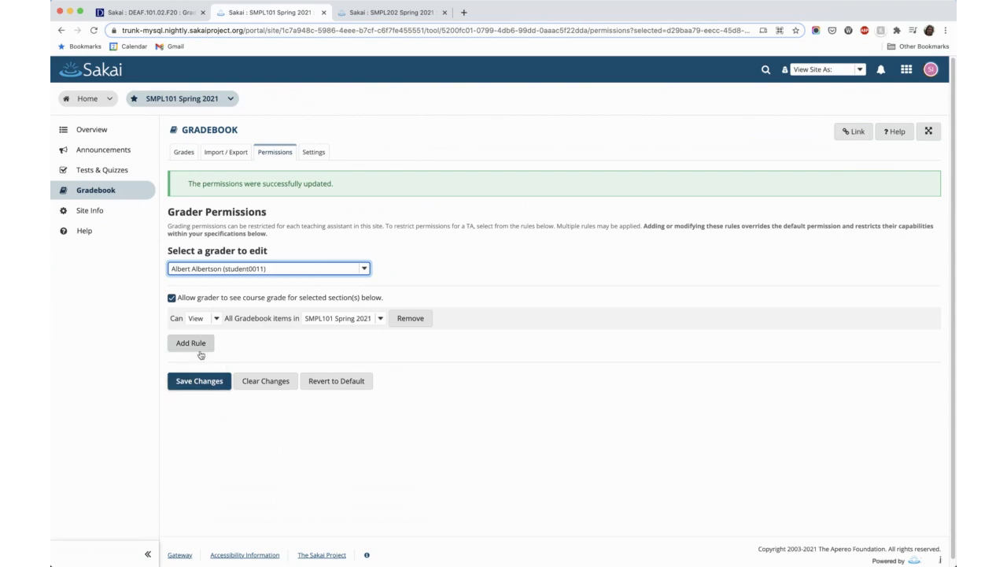
{"action": "left_click", "coordinate": [241, 269]}
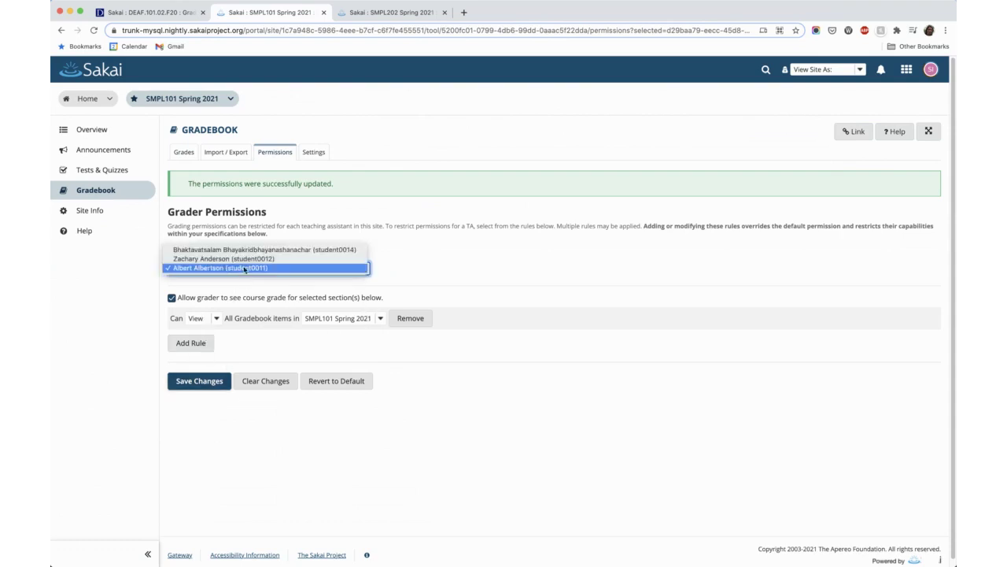
{"action": "left_click", "coordinate": [236, 300]}
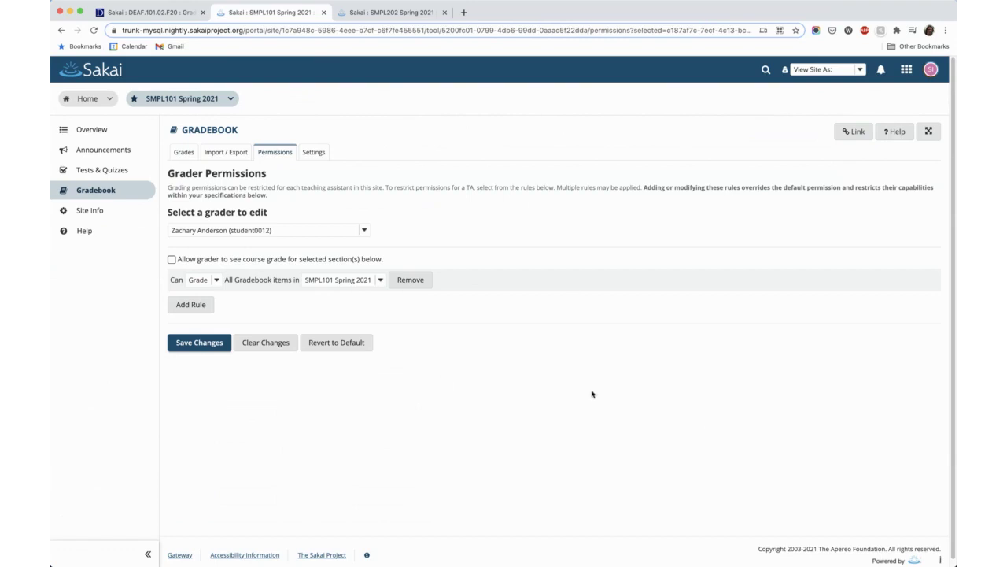
{"action": "scroll", "coordinate": [592, 393], "scroll_direction": "down", "scroll_amount": 1}
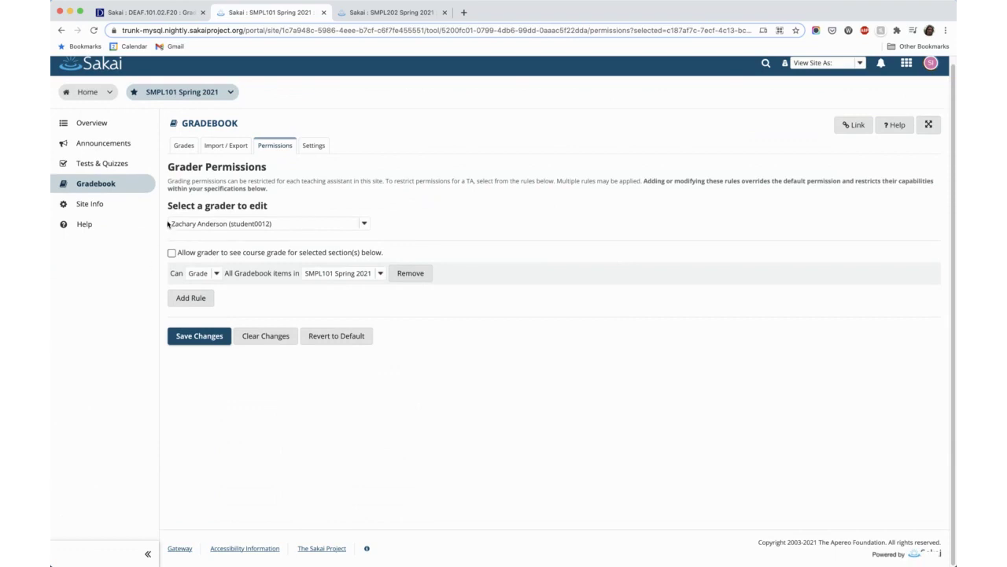
{"action": "left_click_drag", "start_coordinate": [166, 214], "coordinate": [458, 308]}
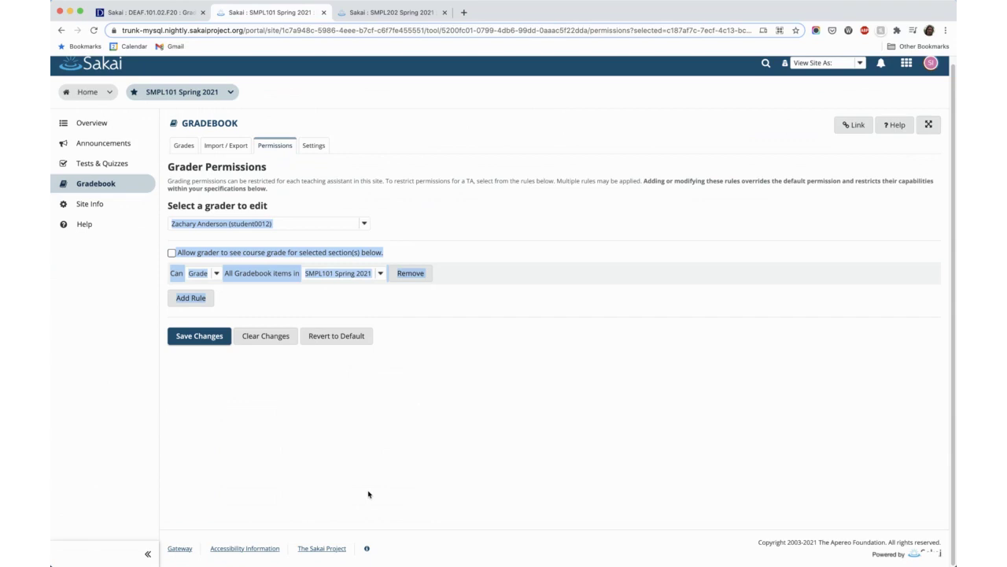
{"action": "left_click", "coordinate": [406, 450]}
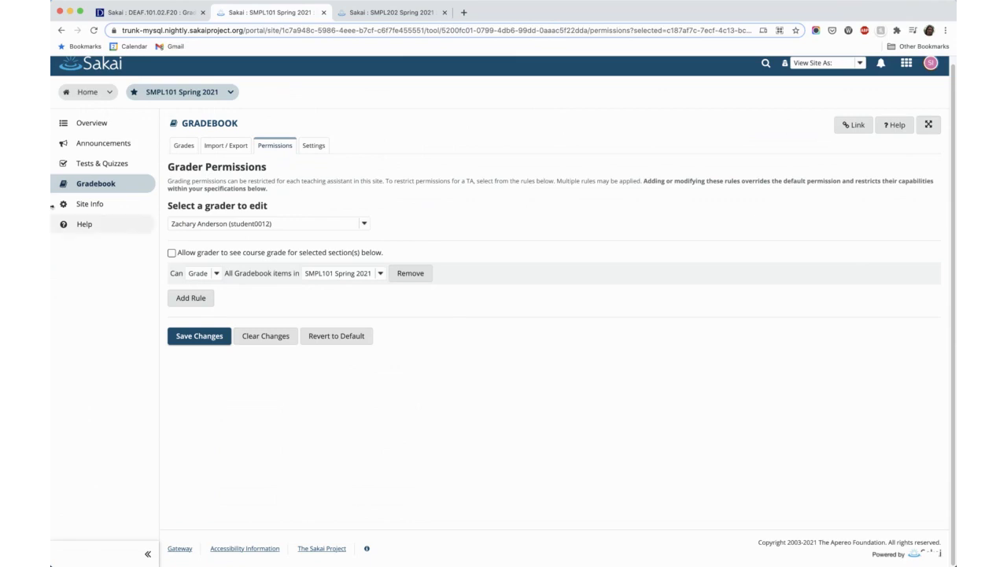
Open the settings of the draft assessment Test in Tests & Quizzes and expand all sections.
{"action": "left_click", "coordinate": [132, 163]}
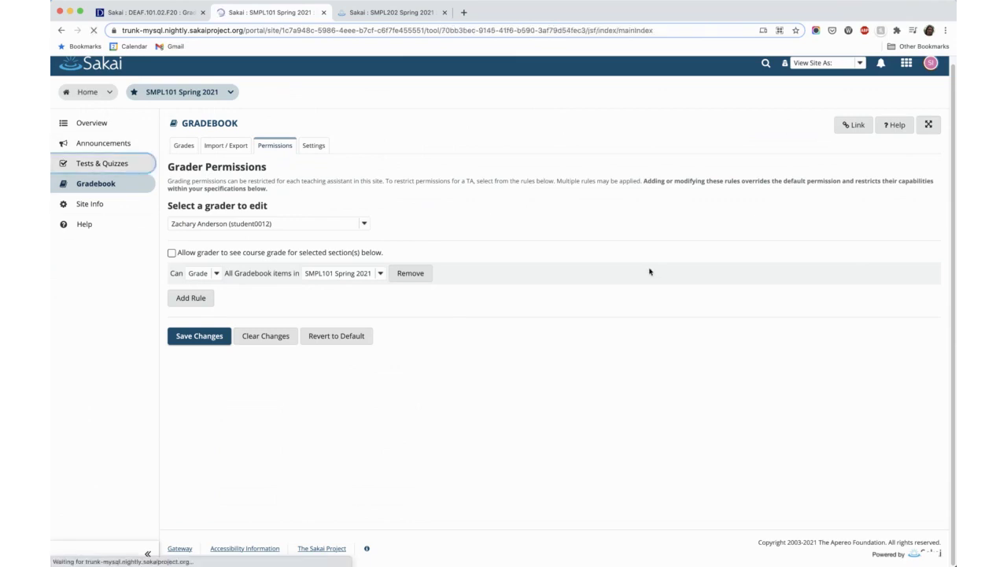
{"action": "left_click", "coordinate": [401, 280]}
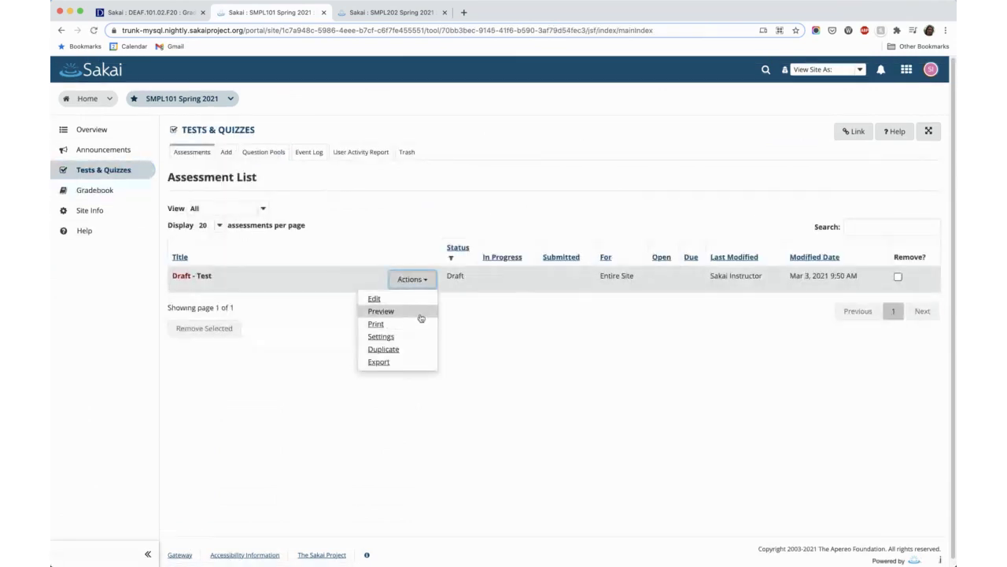
{"action": "left_click", "coordinate": [425, 337]}
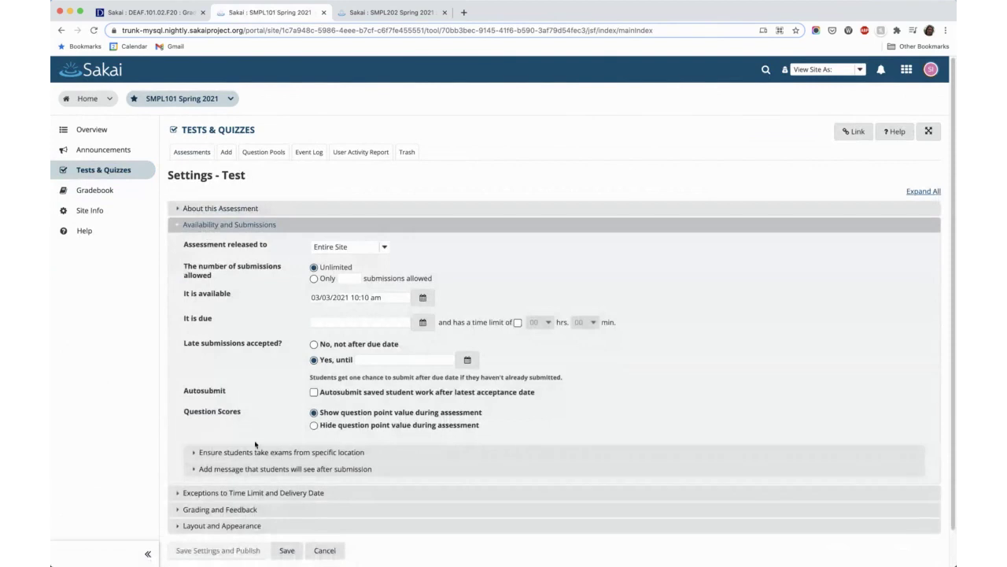
{"action": "left_click", "coordinate": [923, 192]}
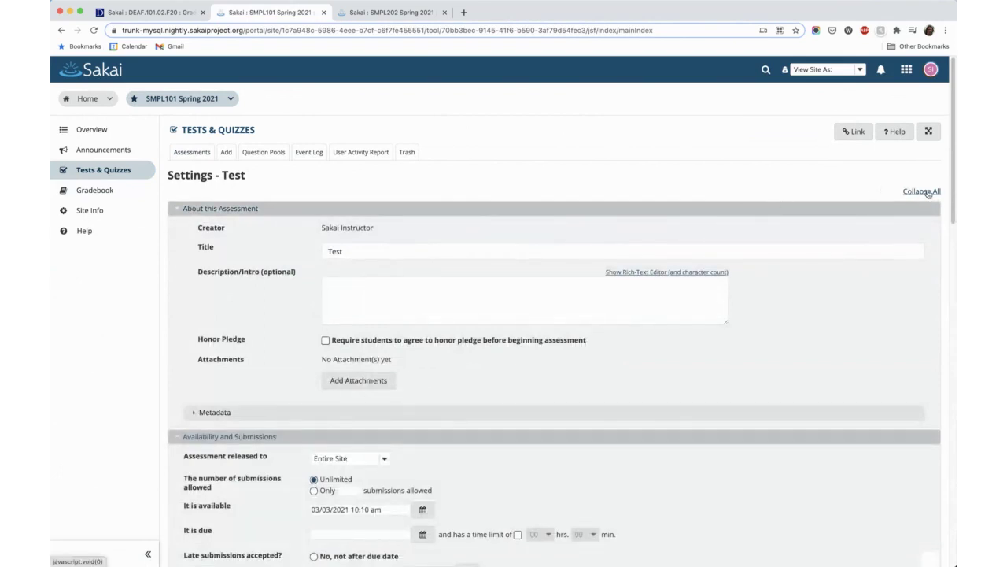
Review the expanded settings from About this Assessment to Grading and Feedback, and collapse the Availability and Submissions section.
{"action": "scroll", "coordinate": [713, 328], "scroll_direction": "down", "scroll_amount": 3}
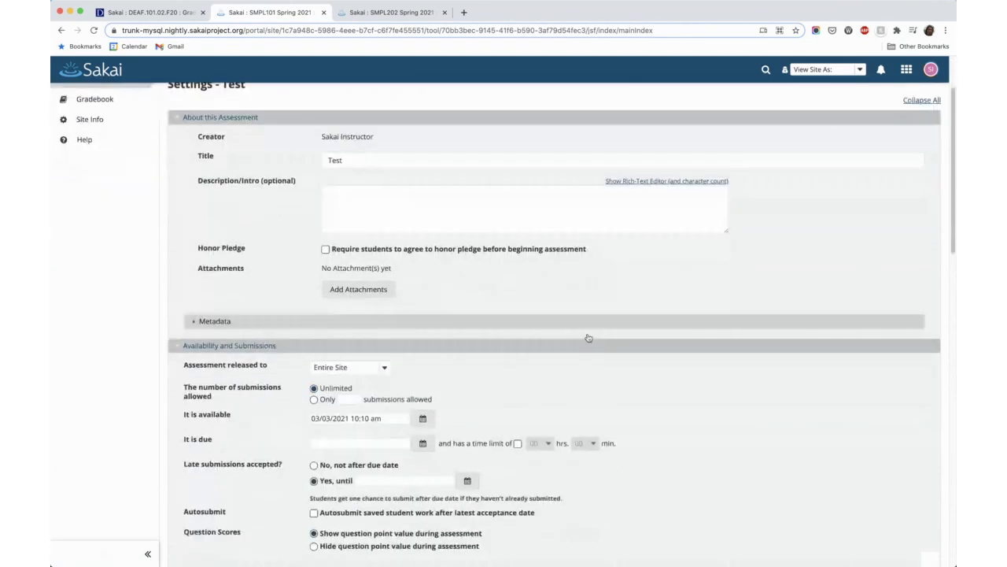
{"action": "scroll", "coordinate": [300, 373], "scroll_direction": "down", "scroll_amount": 2}
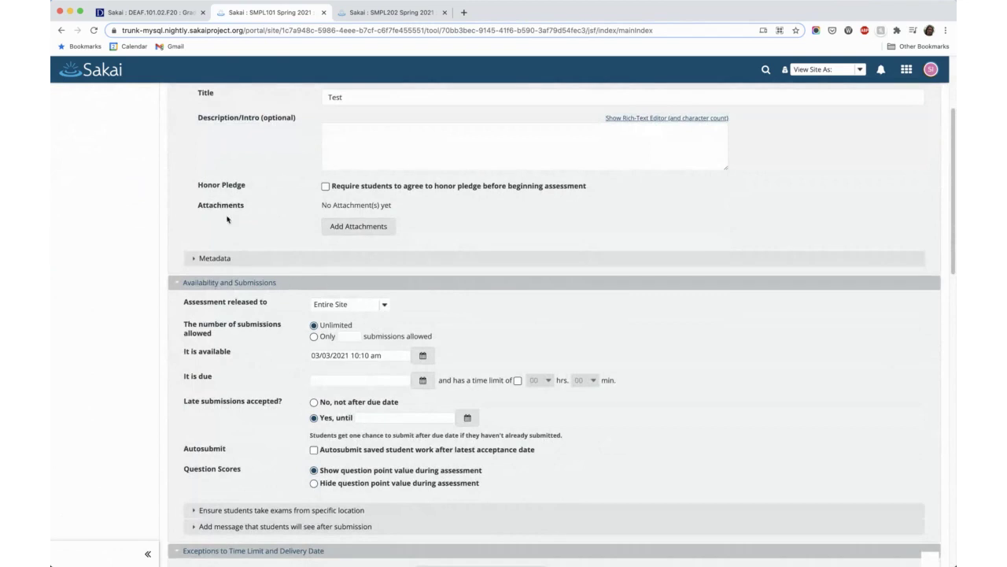
{"action": "scroll", "coordinate": [541, 354], "scroll_direction": "down", "scroll_amount": 4}
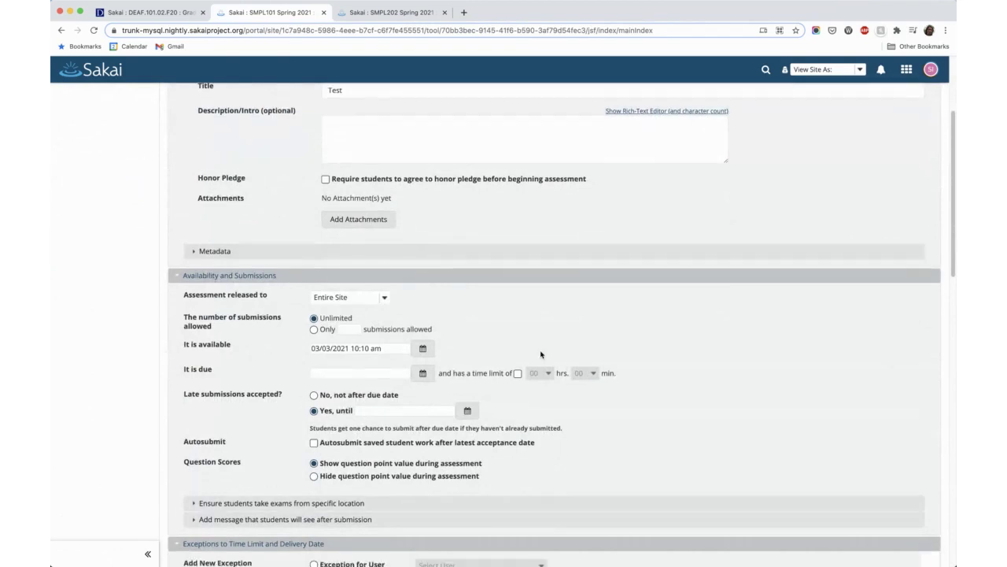
{"action": "scroll", "coordinate": [540, 354], "scroll_direction": "down", "scroll_amount": 8}
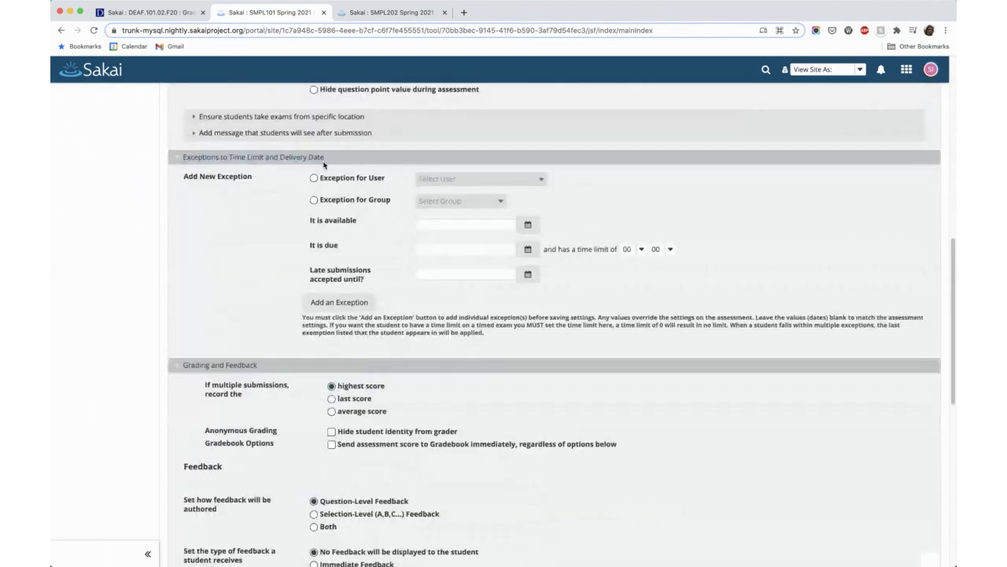
{"action": "scroll", "coordinate": [350, 243], "scroll_direction": "up", "scroll_amount": 15}
{"action": "scroll", "coordinate": [659, 151], "scroll_direction": "up", "scroll_amount": 2}
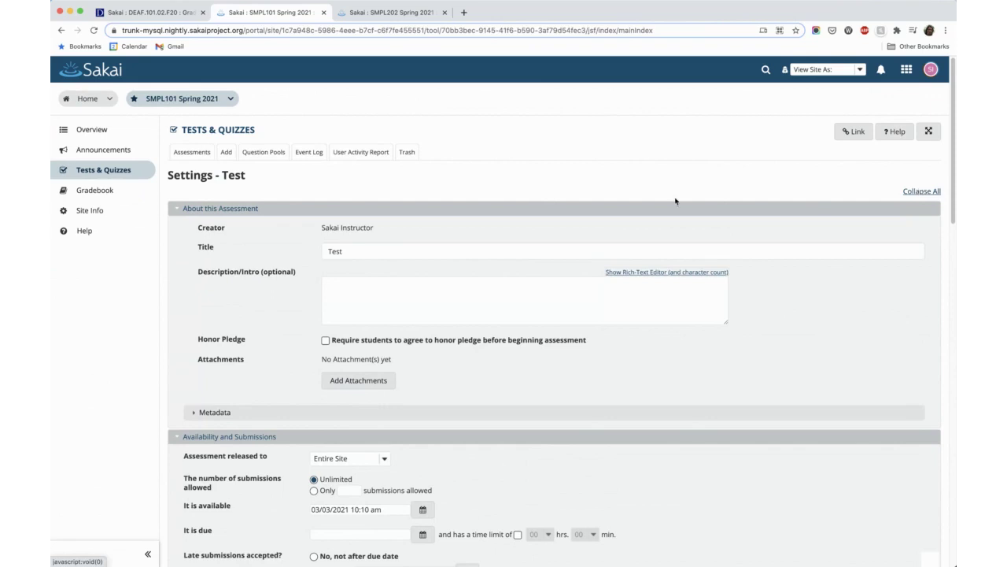
{"action": "left_click", "coordinate": [582, 209]}
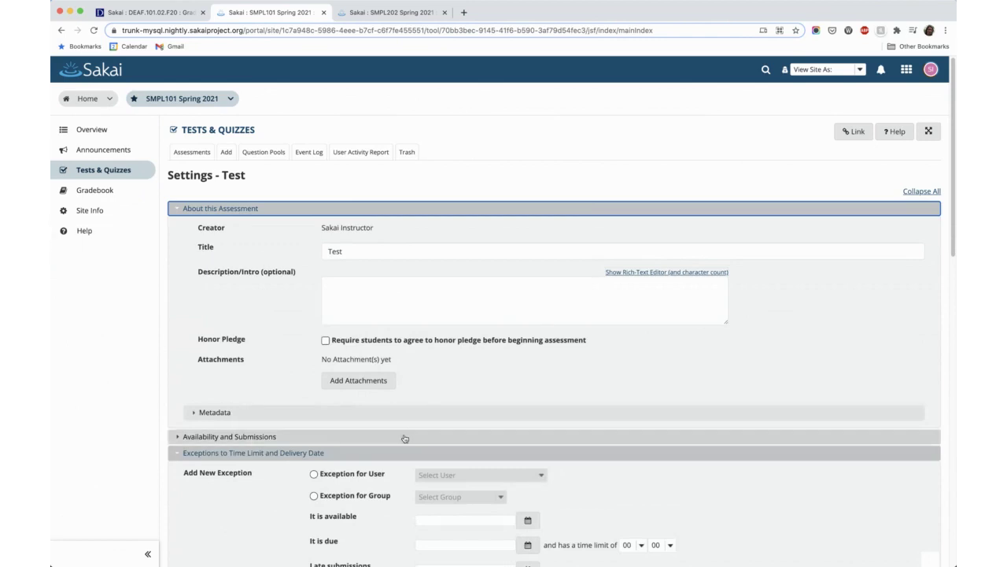
Toggle the Exceptions to Time Limit and Delivery Date section and open the Gradebook's grader permissions in SMPL101 Spring 2021.
{"action": "left_click", "coordinate": [459, 454]}
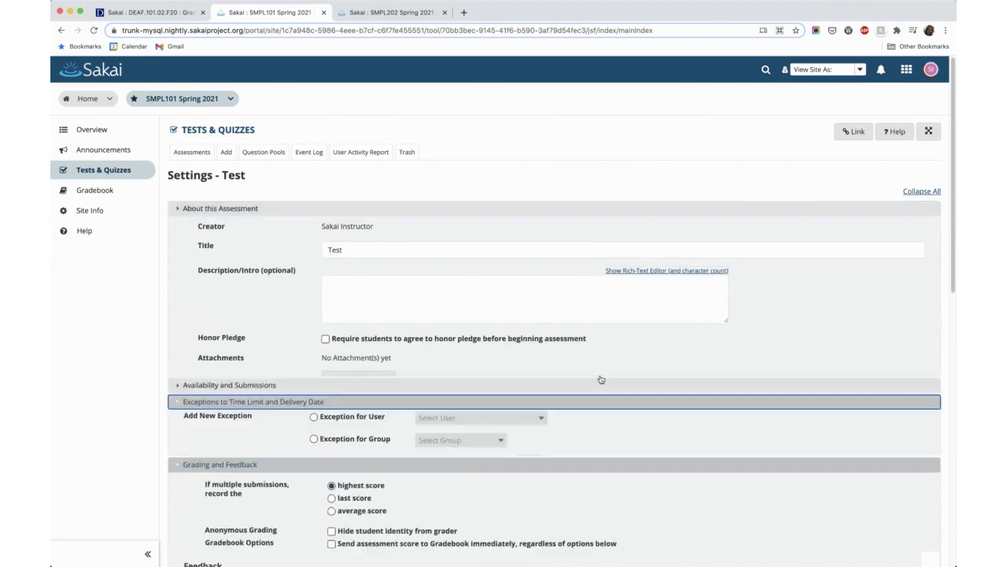
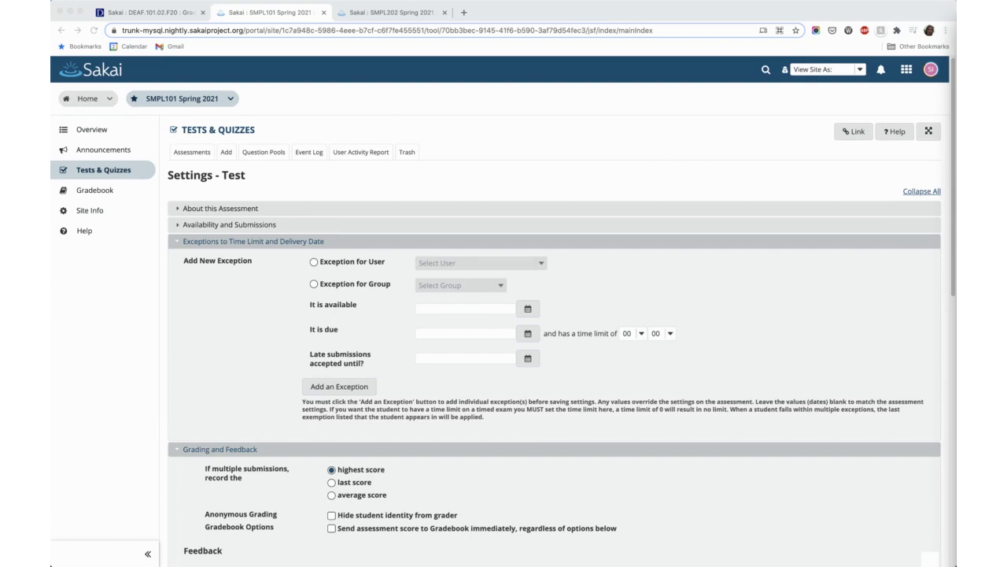
{"action": "left_click", "coordinate": [102, 192]}
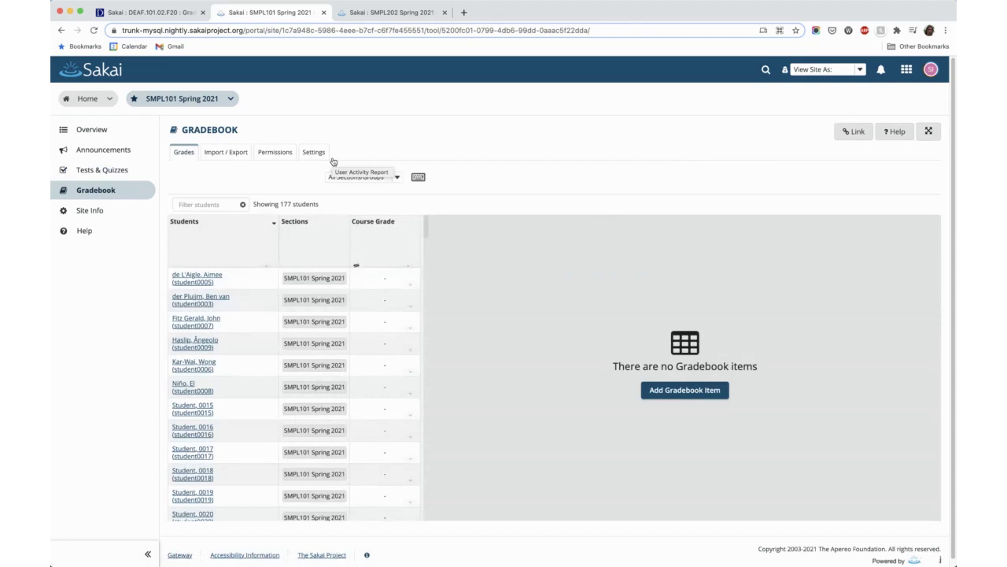
{"action": "left_click", "coordinate": [280, 155]}
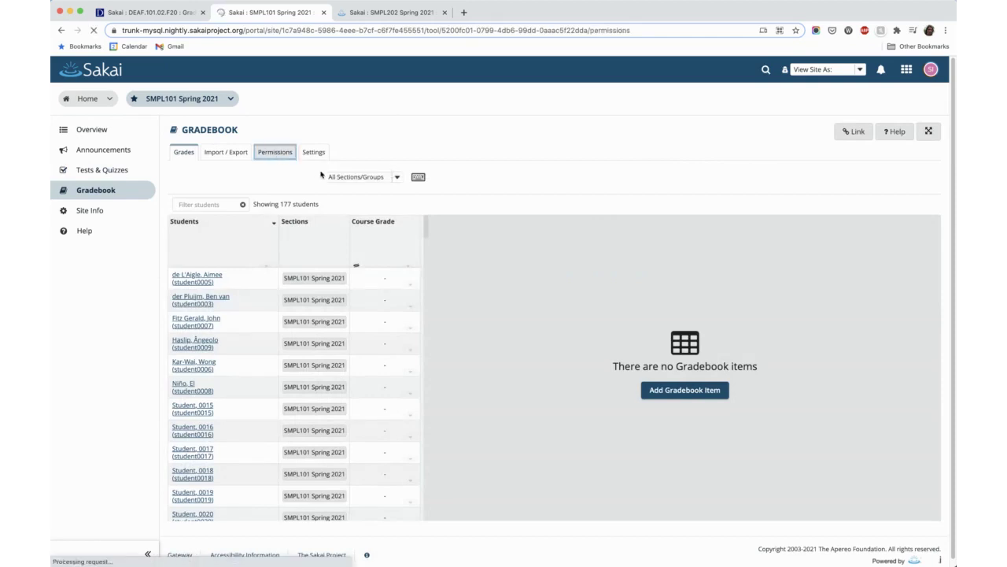
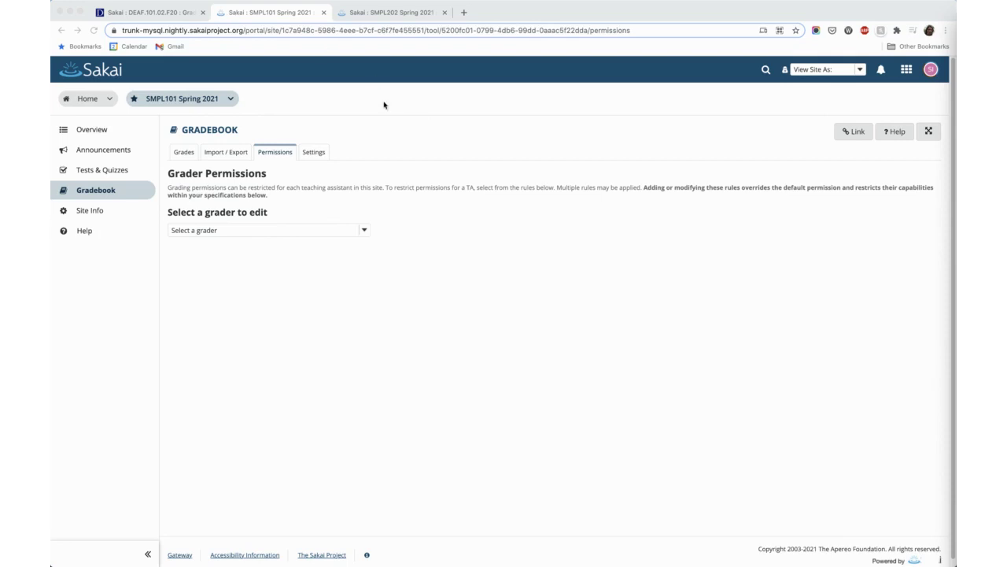
{"action": "left_click", "coordinate": [384, 105]}
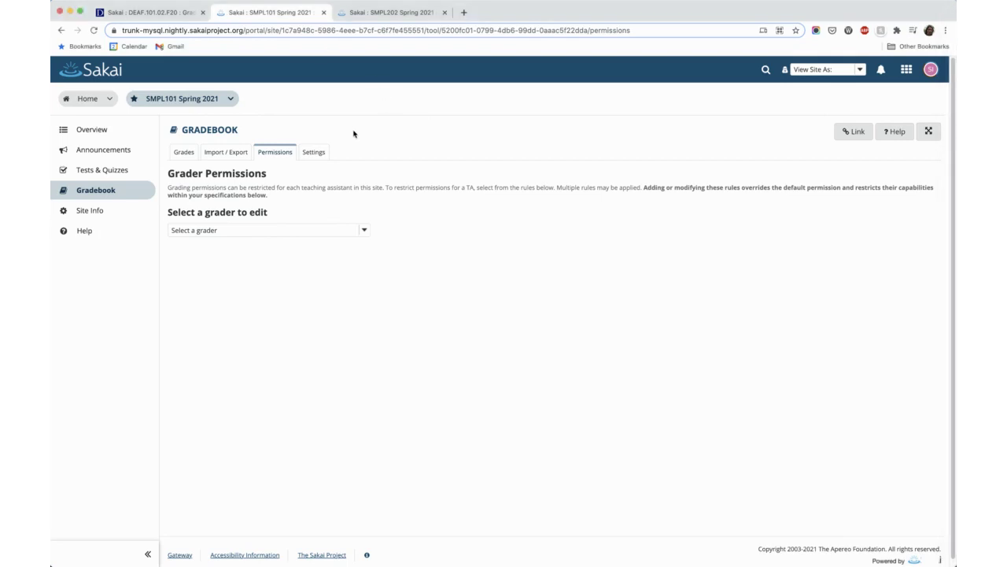
In the DEAF.101.02.F20 site, open the draft assessment Exception Test 2 for editing in Tests & Quizzes.
{"action": "left_click", "coordinate": [173, 16]}
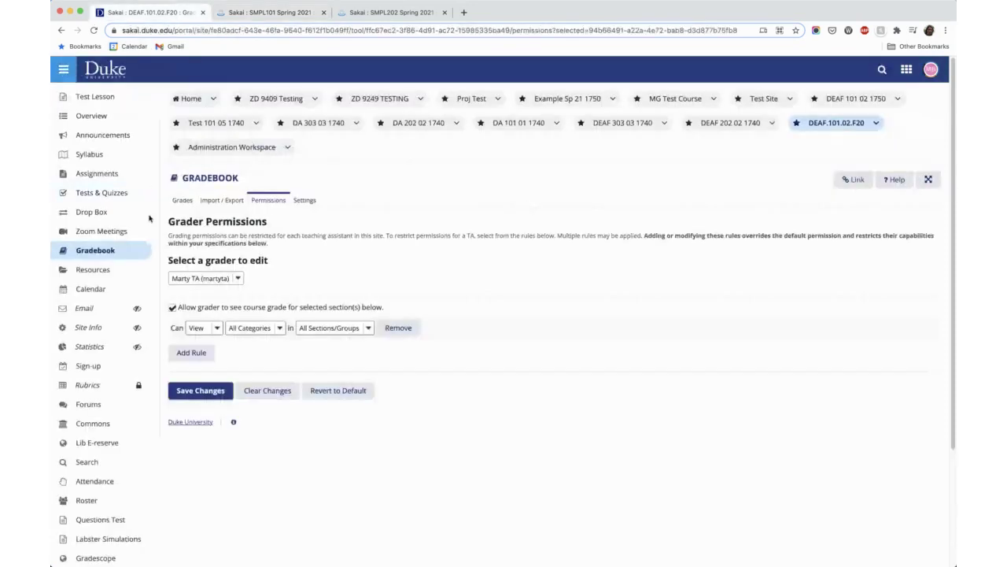
{"action": "left_click", "coordinate": [122, 195]}
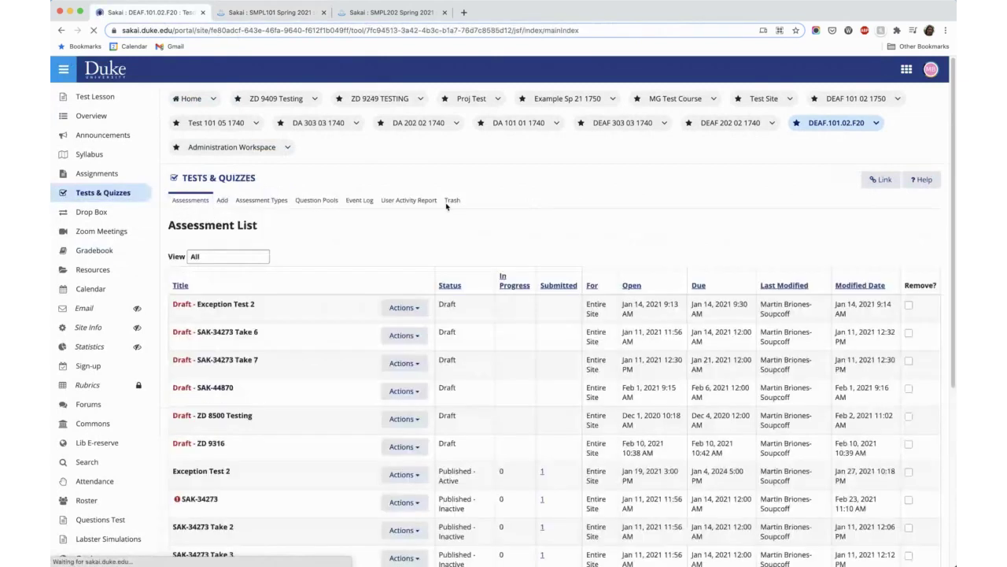
{"action": "scroll", "coordinate": [407, 415], "scroll_direction": "down", "scroll_amount": 10}
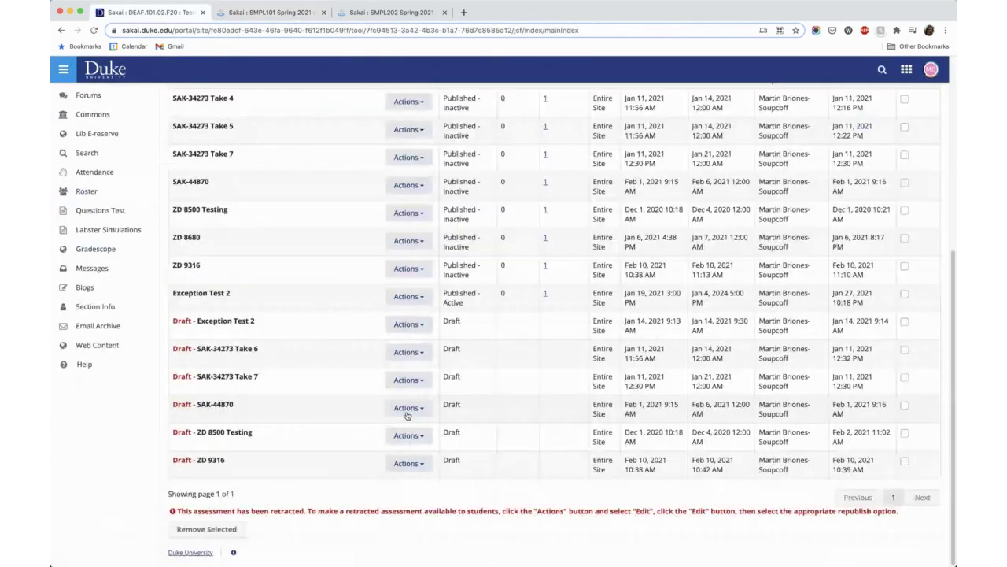
{"action": "left_click", "coordinate": [409, 323]}
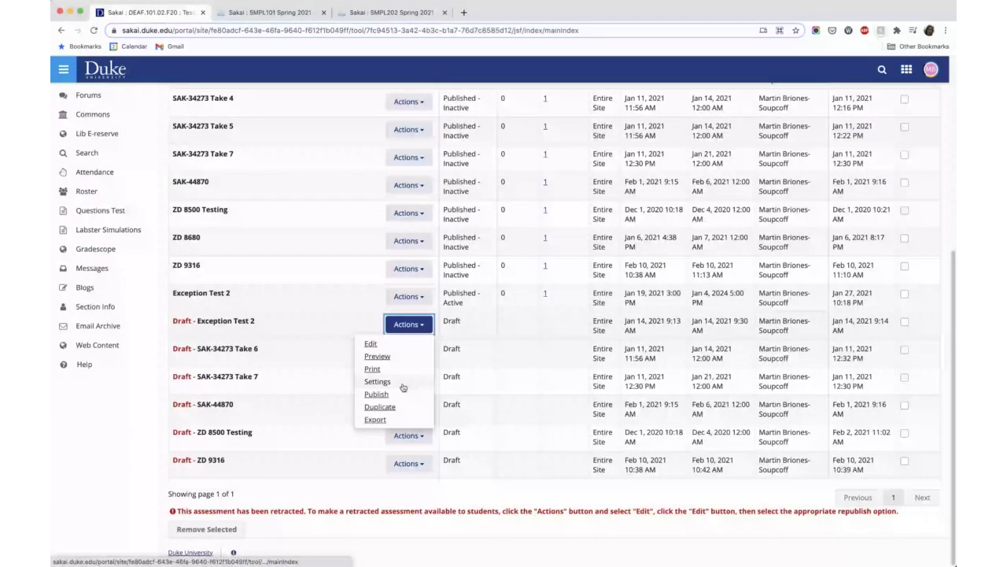
{"action": "left_click", "coordinate": [370, 343]}
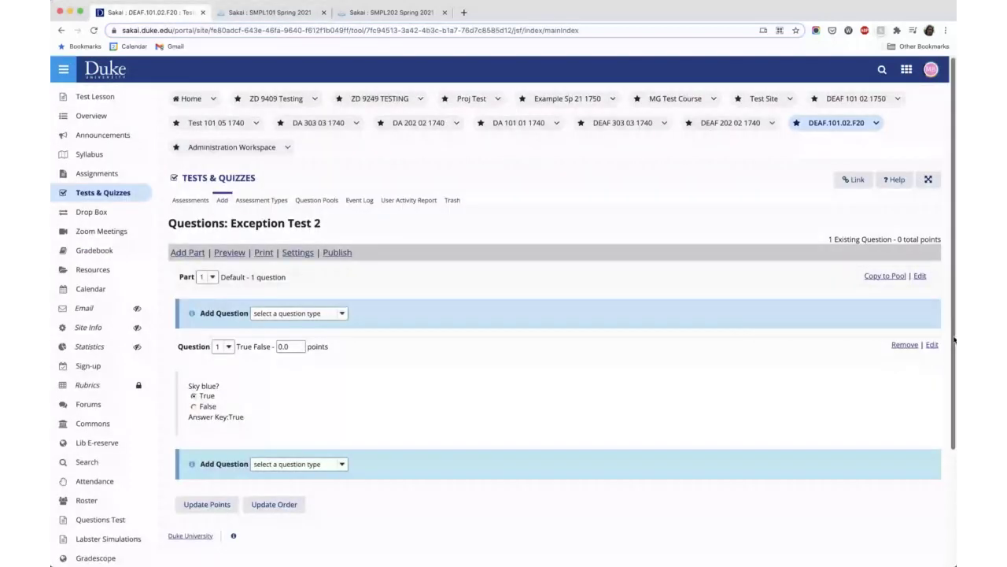
Open the True False question of Exception Test 2 for editing and highlight the Points deducted for incorrect answer label.
{"action": "left_click", "coordinate": [932, 345]}
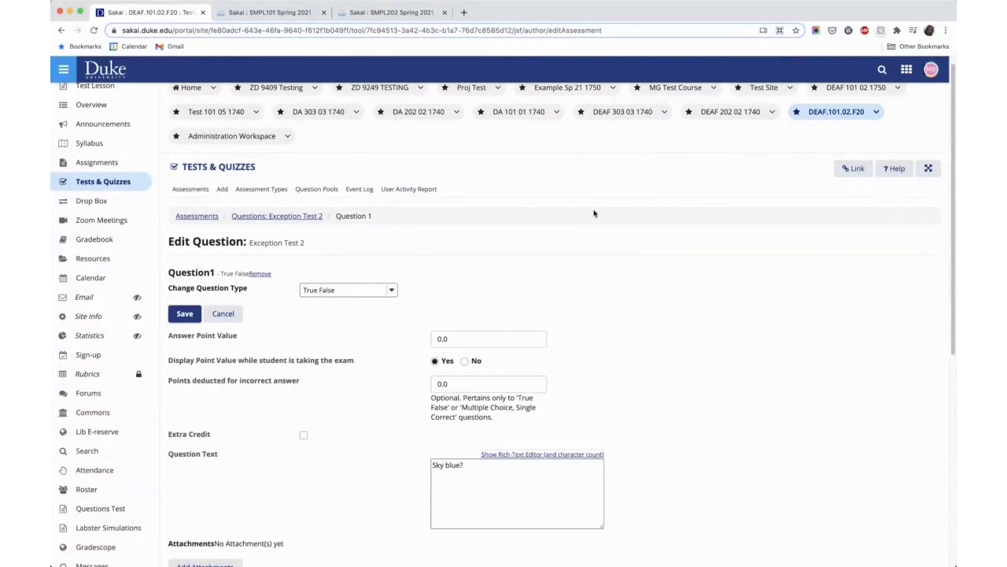
{"action": "scroll", "coordinate": [708, 298], "scroll_direction": "down", "scroll_amount": 2}
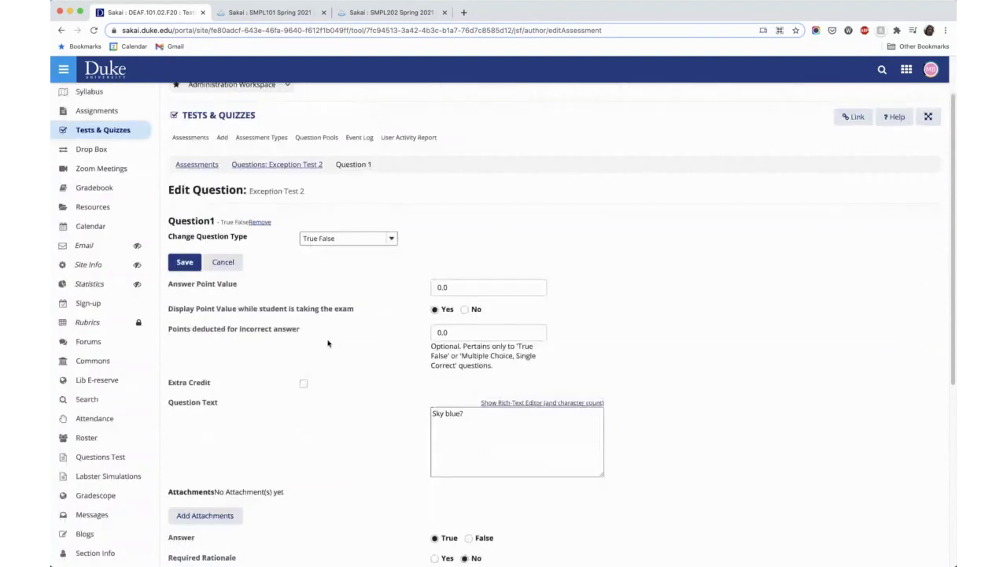
{"action": "left_click_drag", "start_coordinate": [308, 332], "coordinate": [165, 328]}
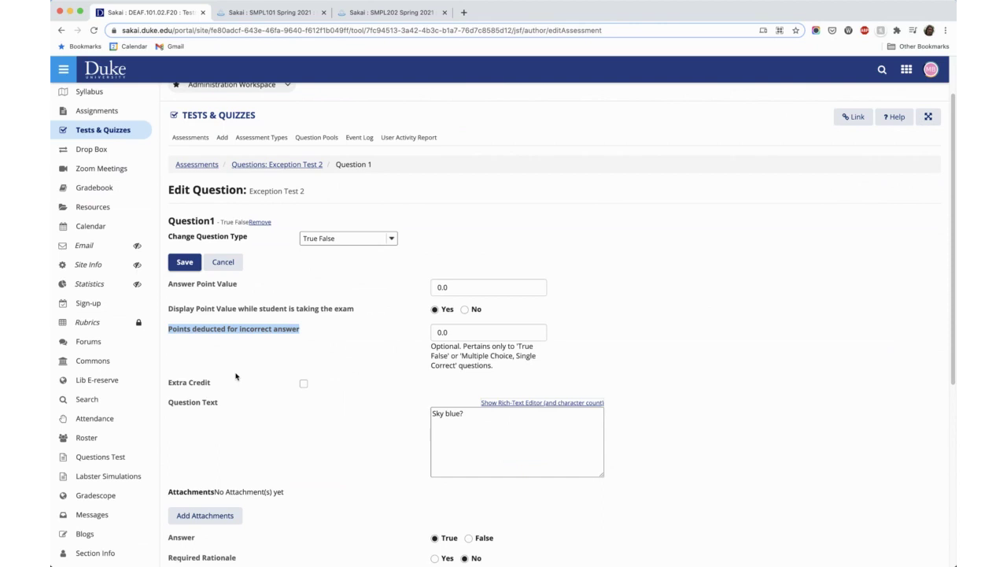
In the SMPL101 Spring 2021 site, open the draft assessment Test for editing and start adding a Multiple Choice question.
{"action": "left_click", "coordinate": [259, 14]}
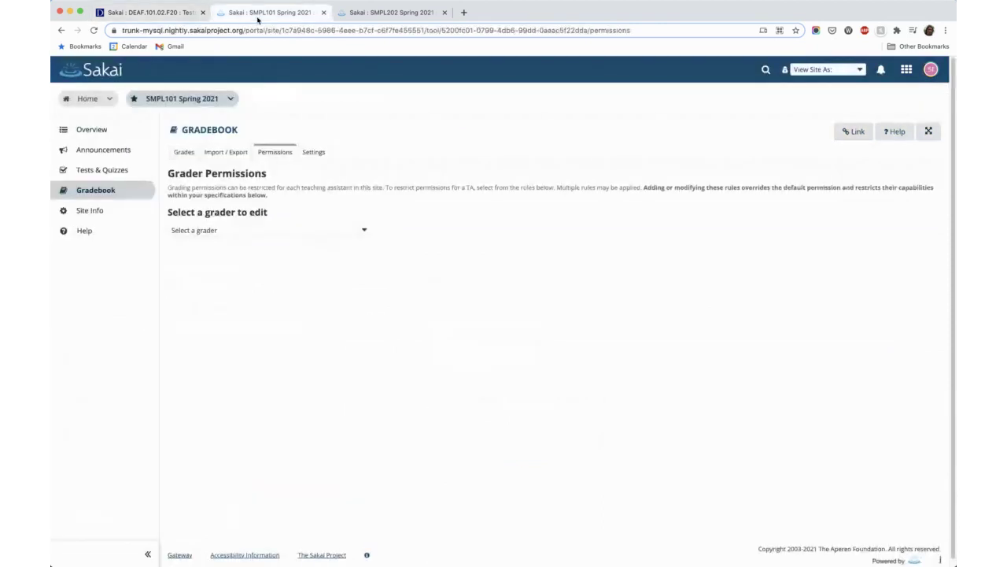
{"action": "left_click", "coordinate": [98, 169]}
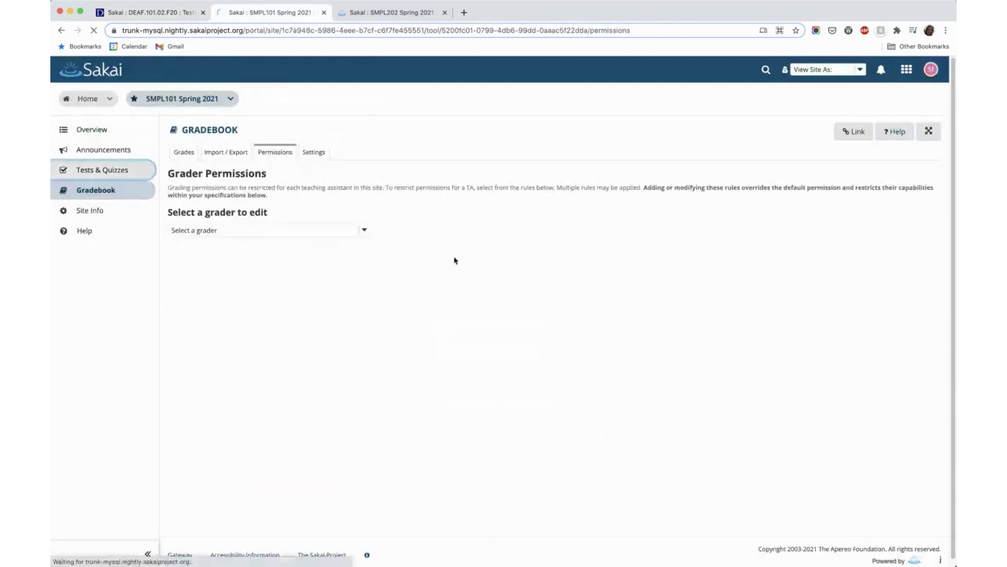
{"action": "left_click", "coordinate": [405, 279]}
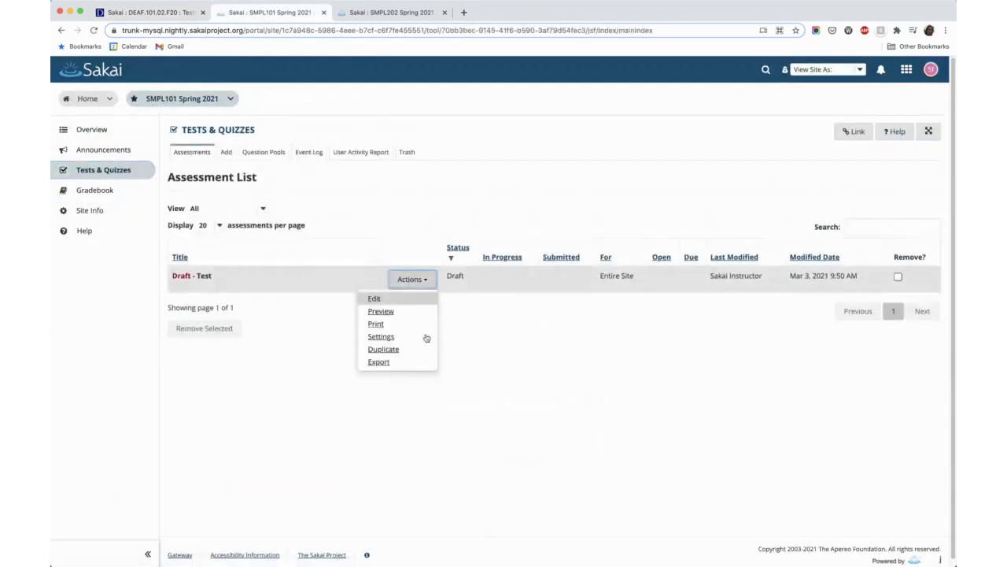
{"action": "left_click", "coordinate": [412, 298]}
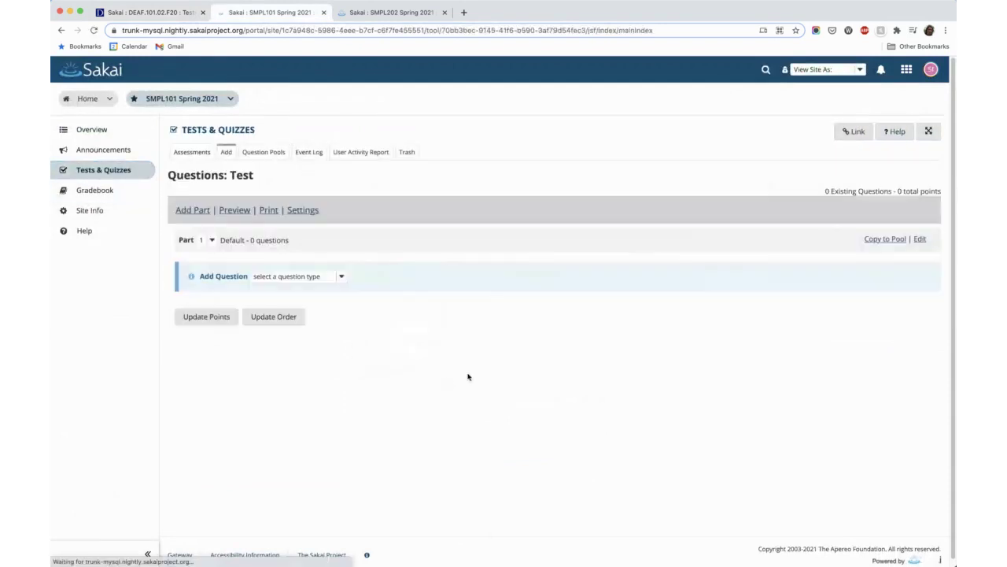
{"action": "left_click", "coordinate": [334, 279]}
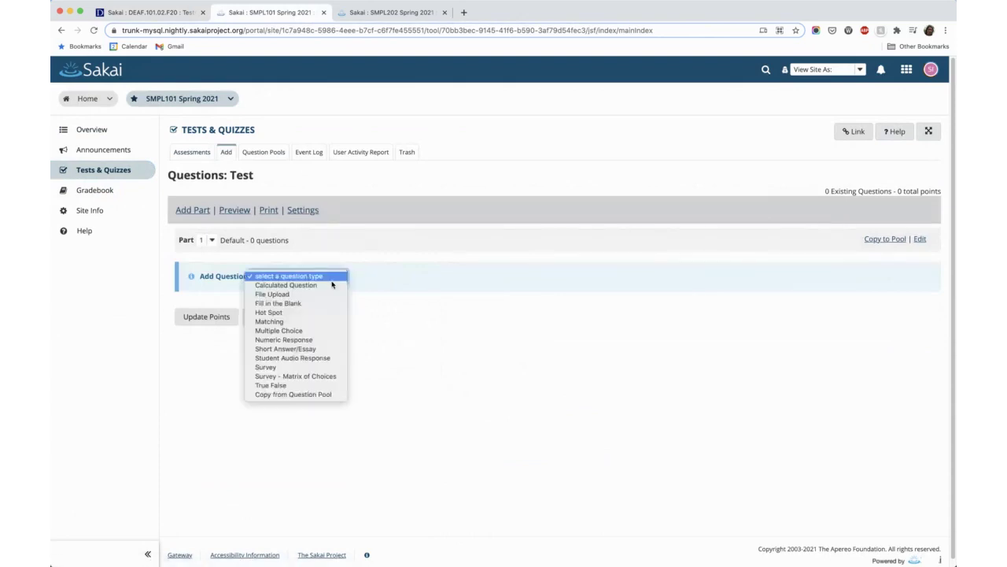
{"action": "left_click", "coordinate": [327, 331]}
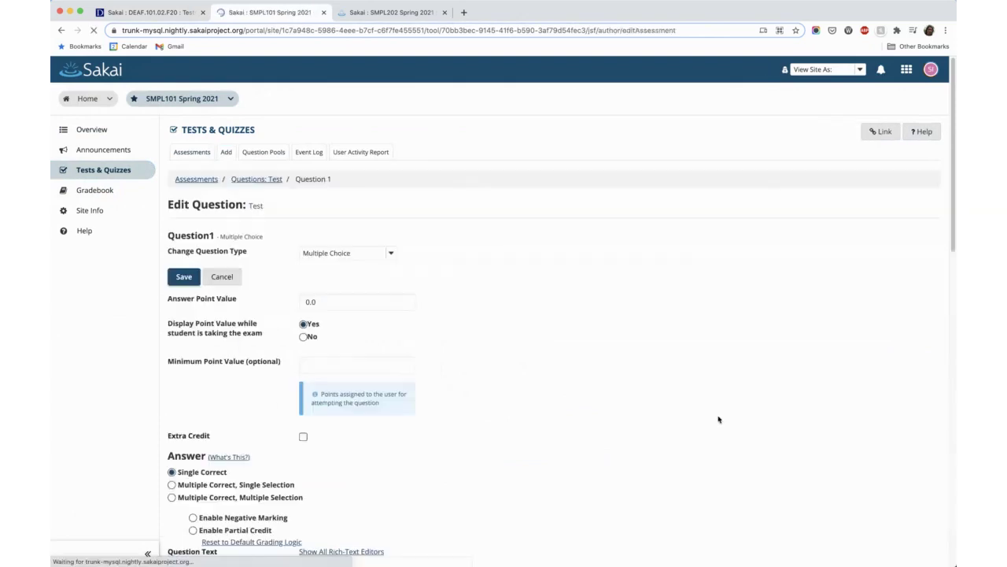
Enable negative marking for the single-correct answer of the new Multiple Choice question.
{"action": "scroll", "coordinate": [551, 409], "scroll_direction": "down", "scroll_amount": 1}
{"action": "left_click", "coordinate": [264, 437]}
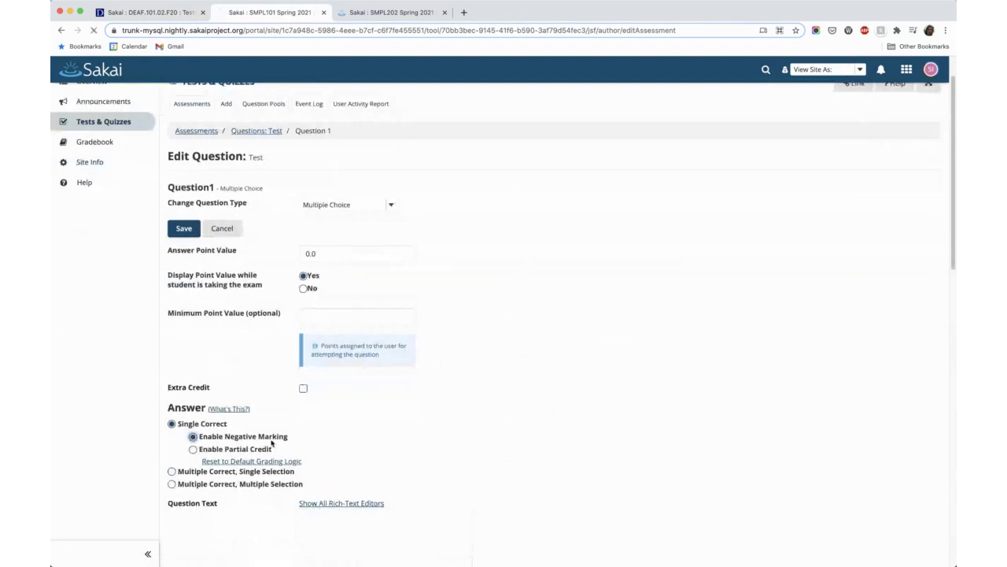
{"action": "scroll", "coordinate": [277, 441], "scroll_direction": "down", "scroll_amount": 2}
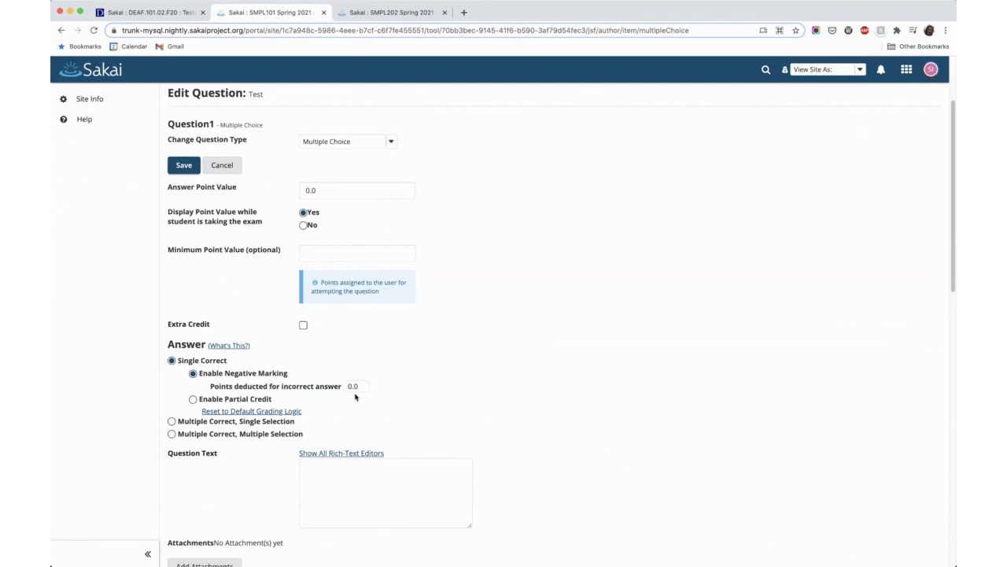
Change the question type to True False and examine the Points deducted for incorrect answer setting and its note.
{"action": "scroll", "coordinate": [354, 396], "scroll_direction": "down", "scroll_amount": 1}
{"action": "left_click", "coordinate": [347, 118]}
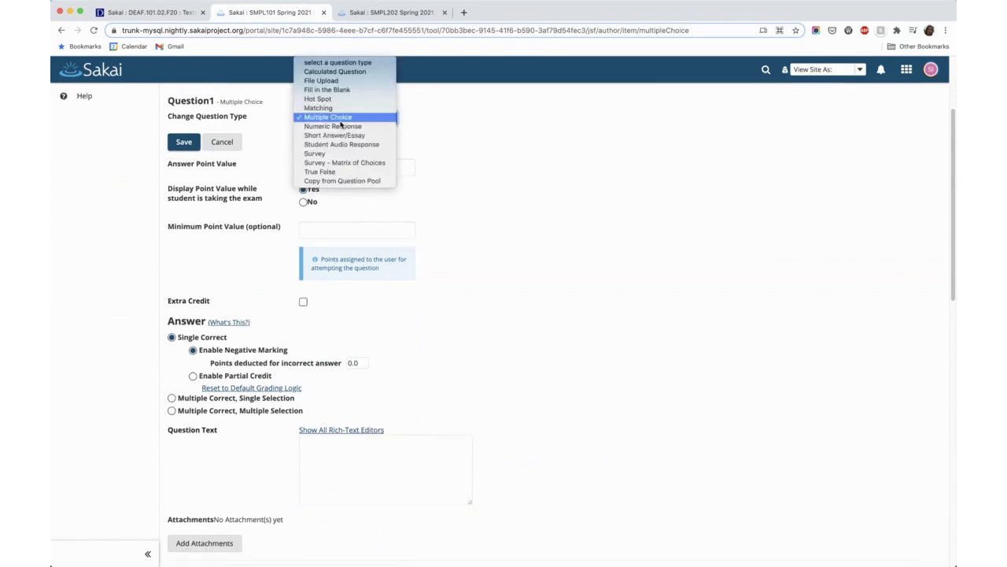
{"action": "left_click", "coordinate": [335, 172]}
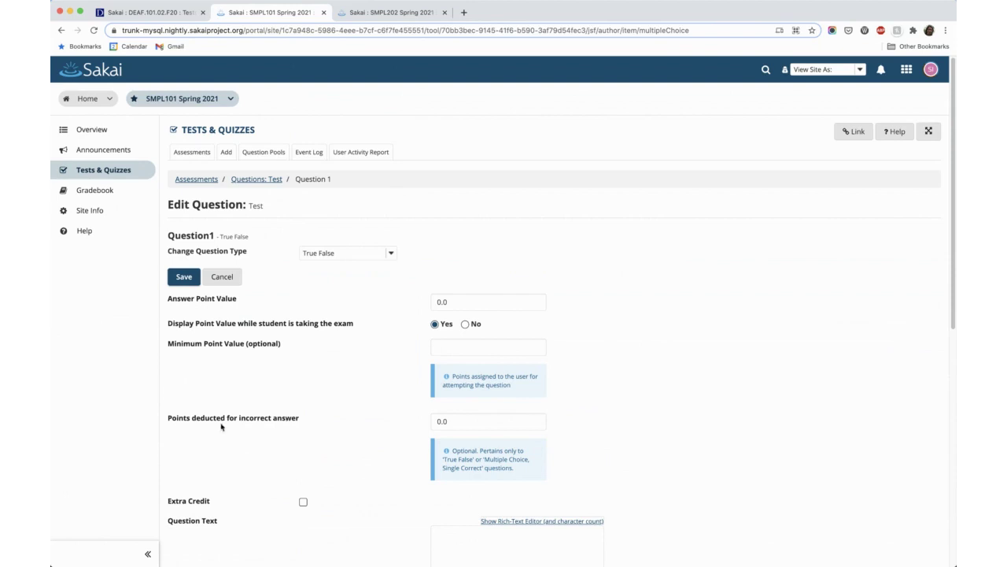
{"action": "left_click_drag", "start_coordinate": [168, 421], "coordinate": [251, 422]}
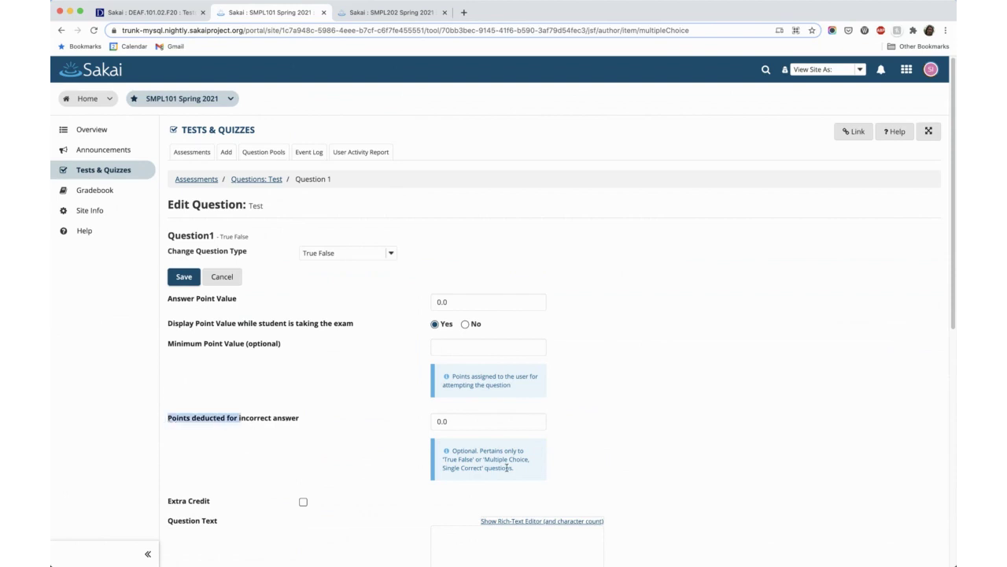
{"action": "left_click_drag", "start_coordinate": [518, 472], "coordinate": [461, 454]}
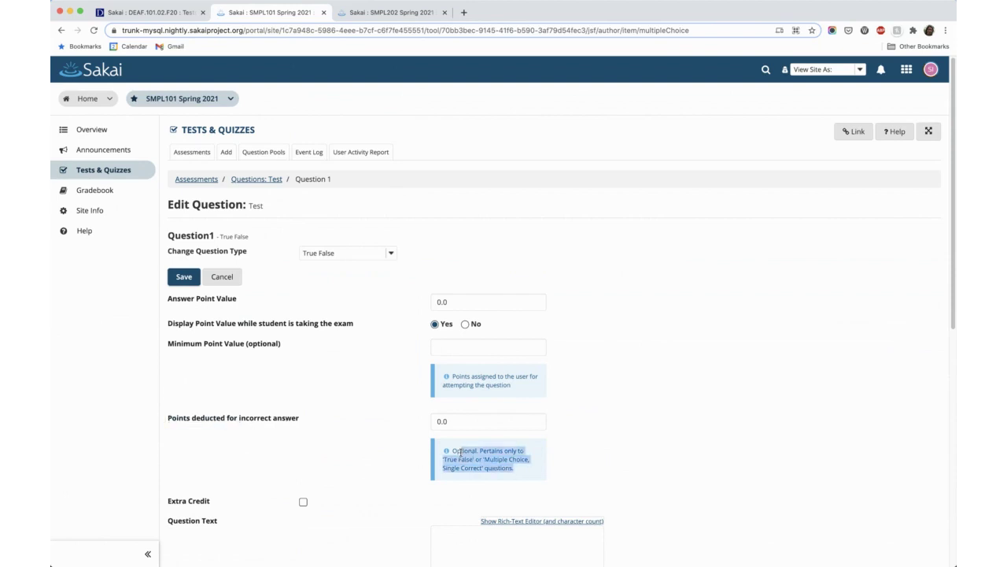
{"action": "left_click", "coordinate": [297, 374]}
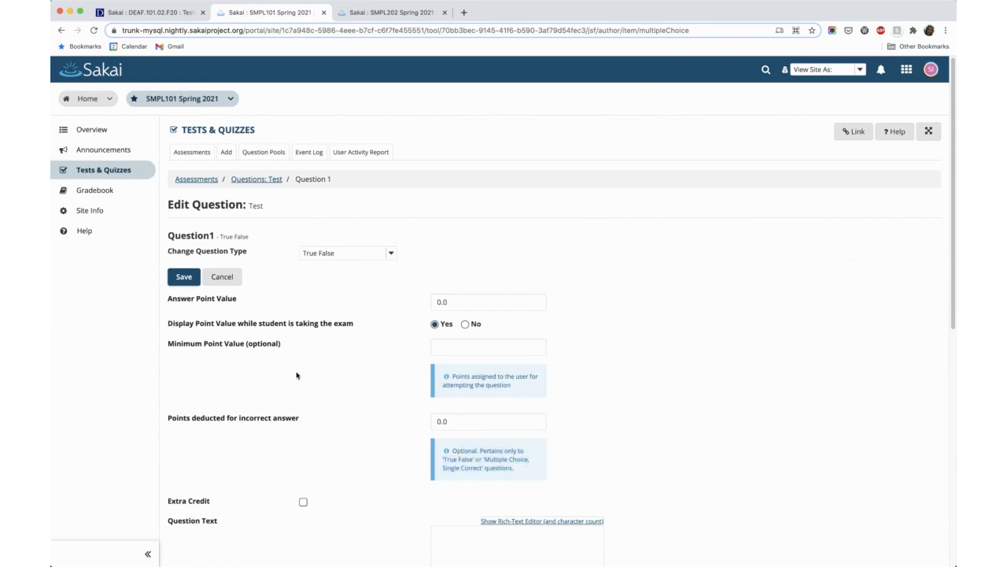
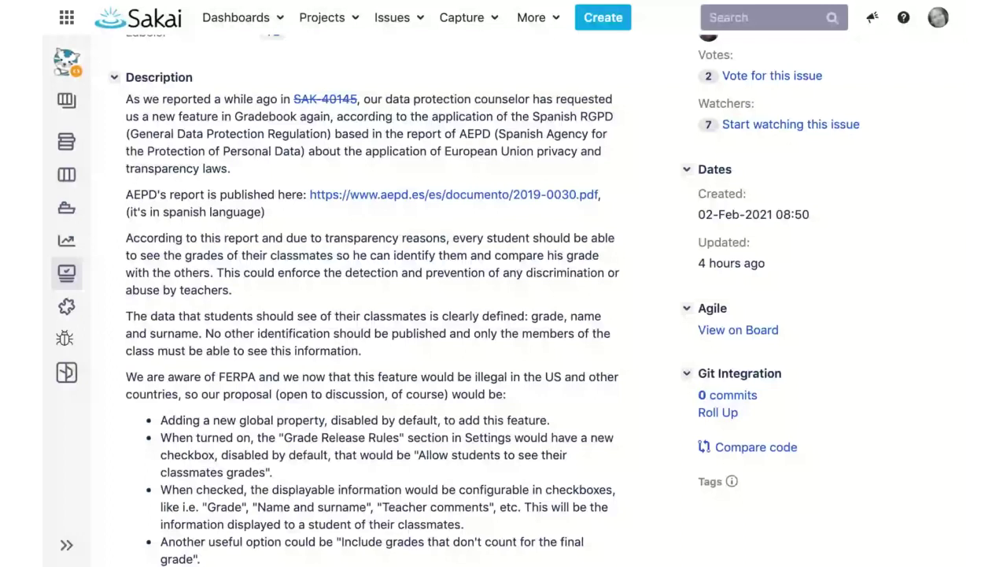
In the Jira issue on showing classmates' grades, read the description and view the attached mockups from Draft 1 to Draft 4.
{"action": "scroll", "coordinate": [503, 299], "scroll_direction": "down", "scroll_amount": 1}
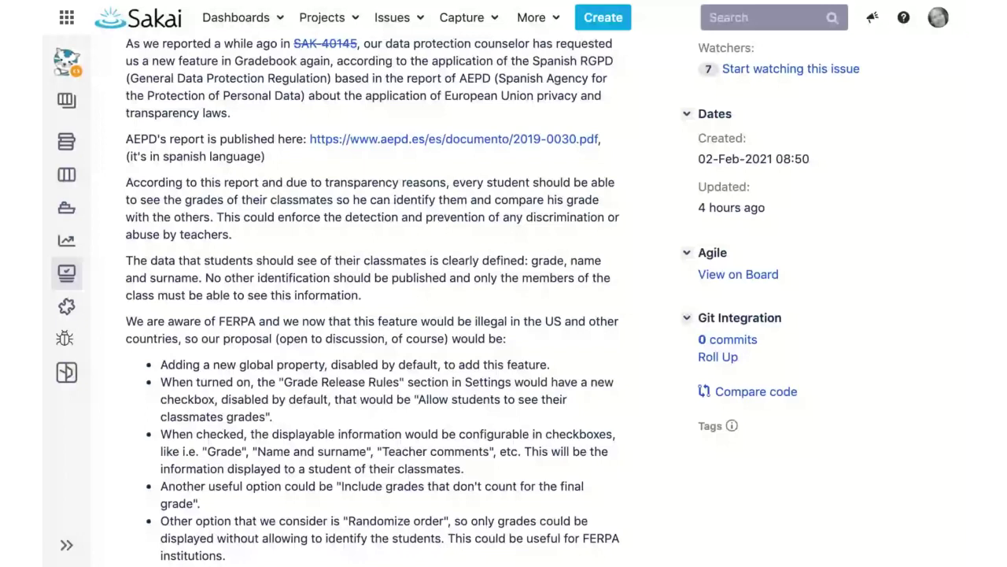
{"action": "scroll", "coordinate": [234, 236], "scroll_direction": "down", "scroll_amount": 10}
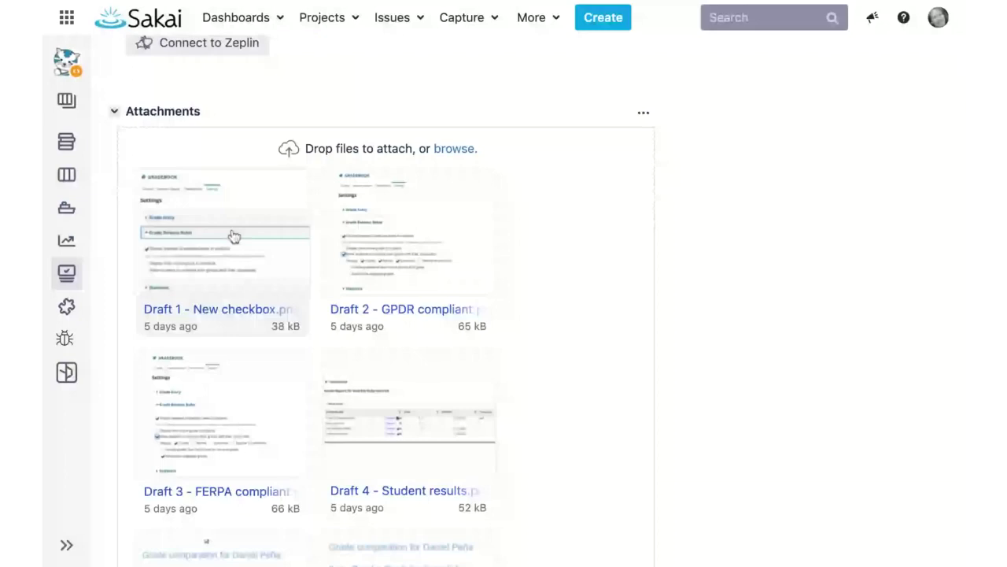
{"action": "left_click", "coordinate": [233, 237]}
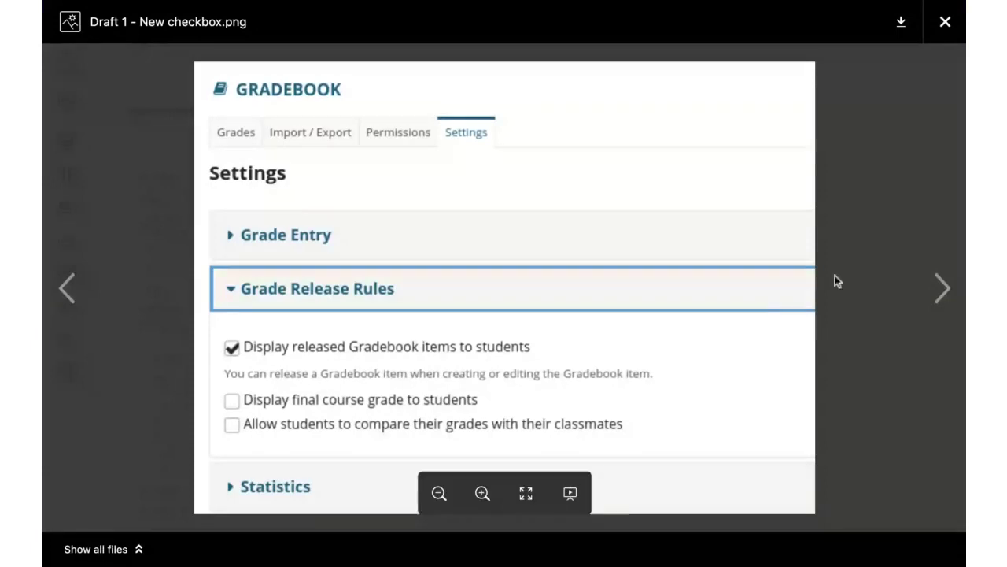
{"action": "left_click", "coordinate": [941, 290]}
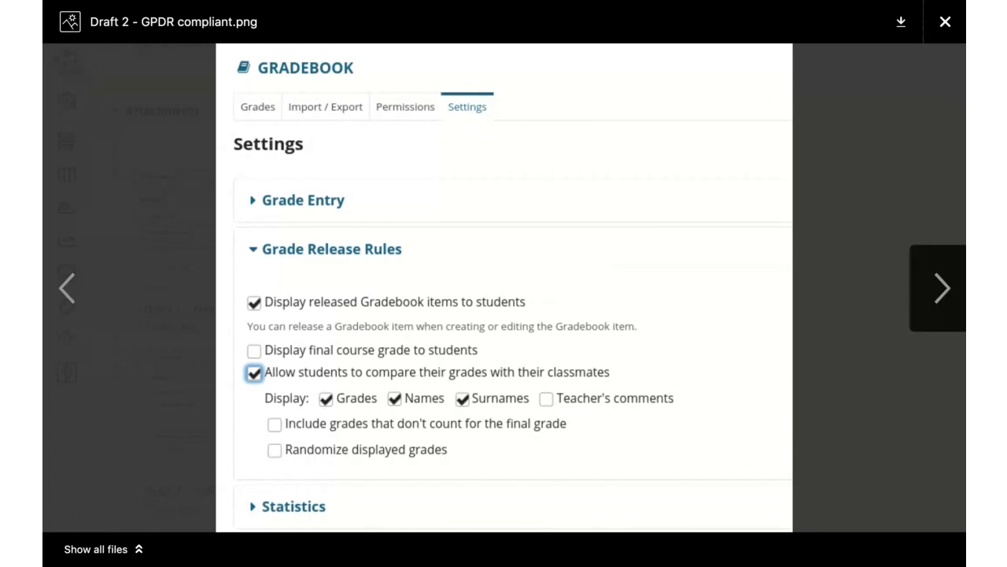
{"action": "key", "text": "Right"}
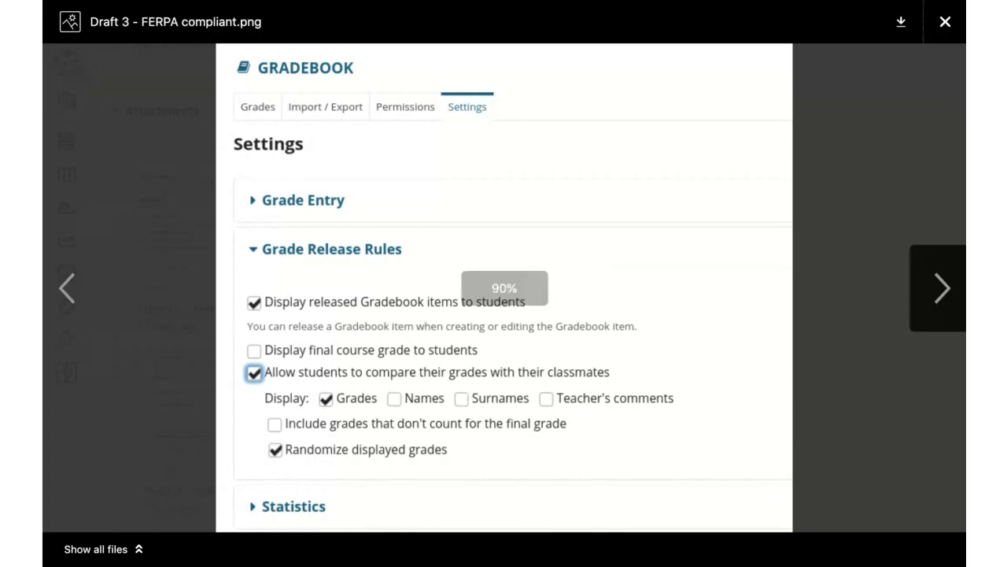
{"action": "mouse_move", "coordinate": [864, 378]}
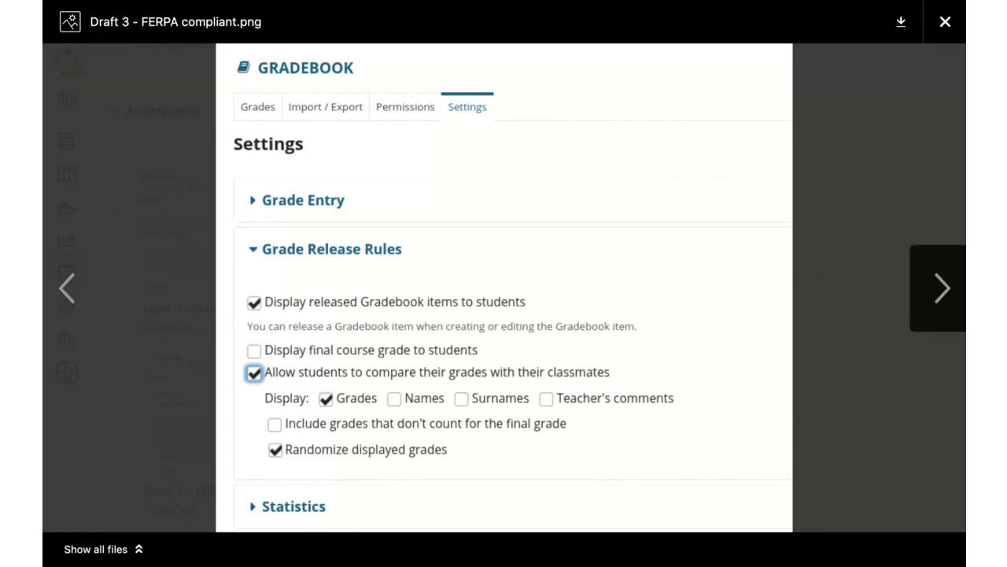
{"action": "left_click", "coordinate": [942, 288]}
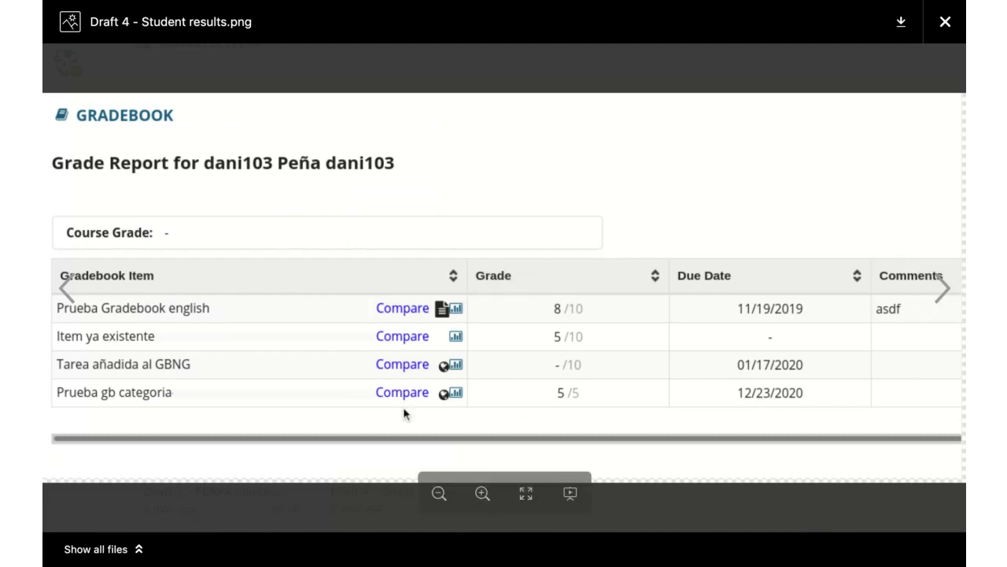
View the Draft 5 GDPR and Draft 6 FERPA comparison mockups and Grade.png, and return to the earlier grade-comparison drafts.
{"action": "left_click", "coordinate": [938, 287]}
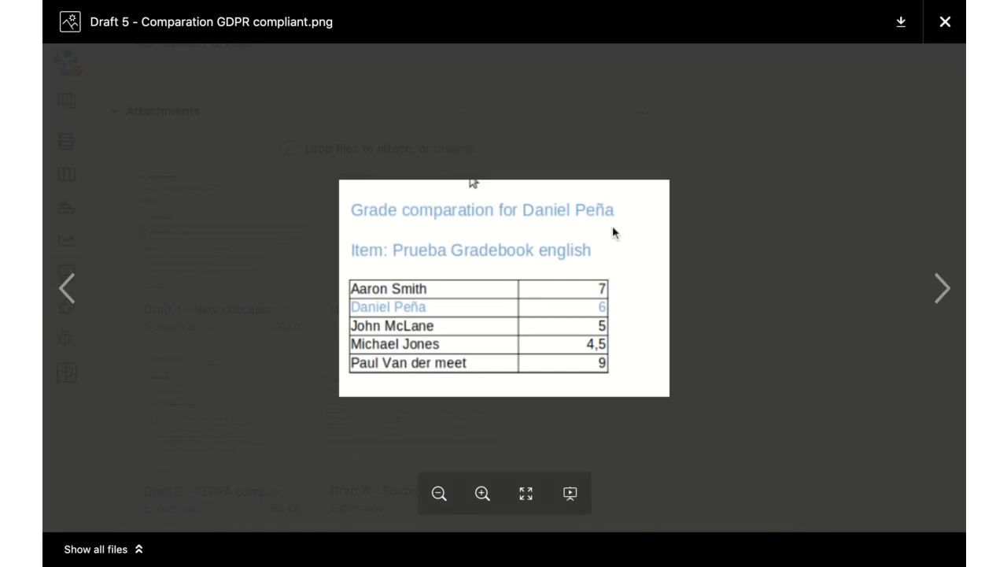
{"action": "left_click", "coordinate": [940, 290]}
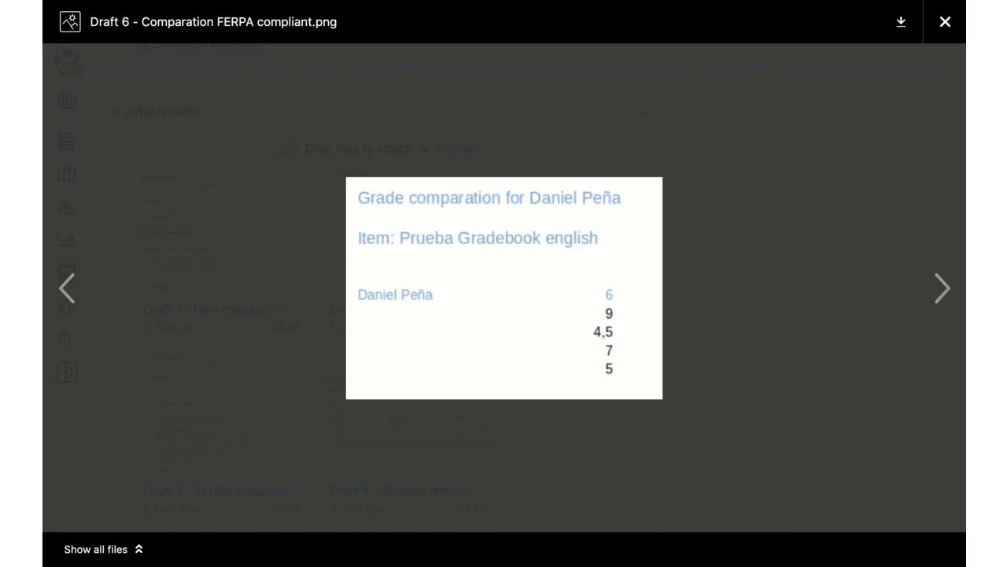
{"action": "left_click", "coordinate": [942, 288]}
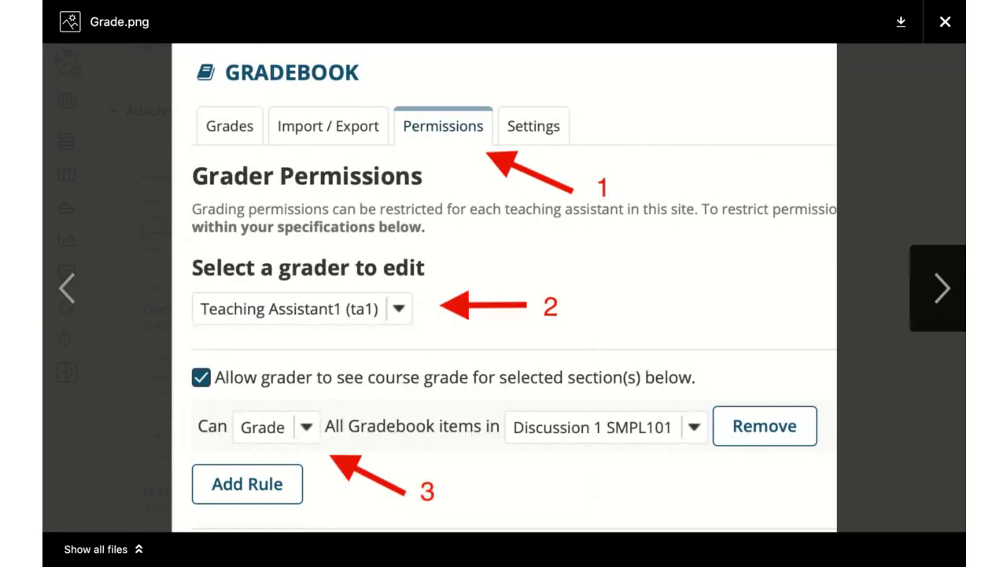
{"action": "key", "text": "Right"}
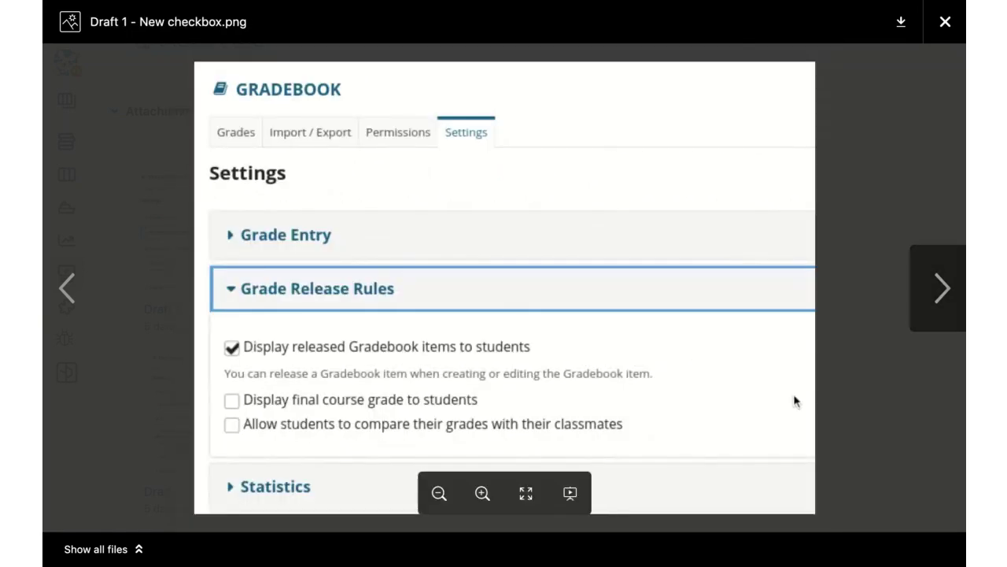
{"action": "left_click", "coordinate": [67, 288]}
{"action": "left_click", "coordinate": [67, 289]}
{"action": "left_click", "coordinate": [67, 288]}
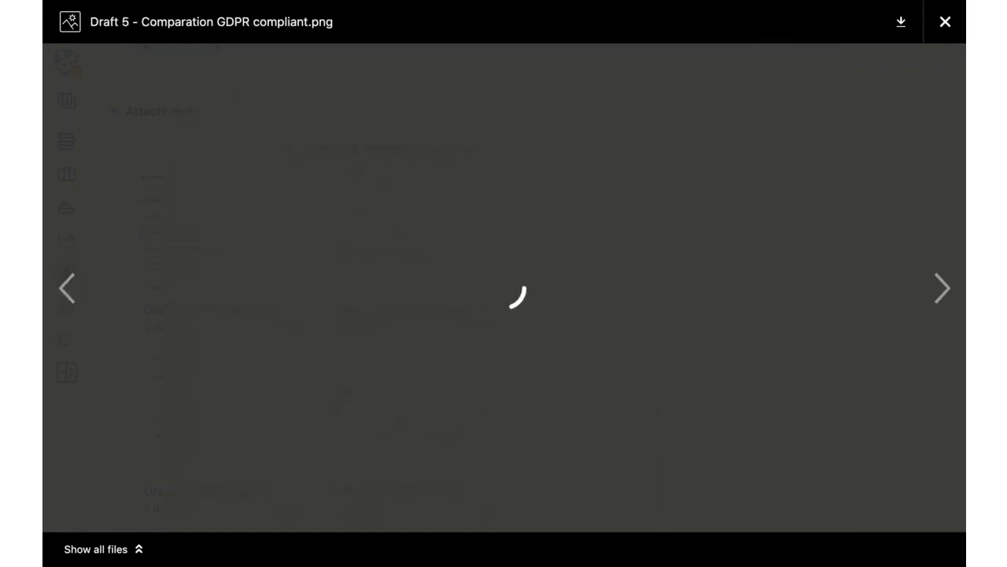
{"action": "left_click", "coordinate": [67, 289]}
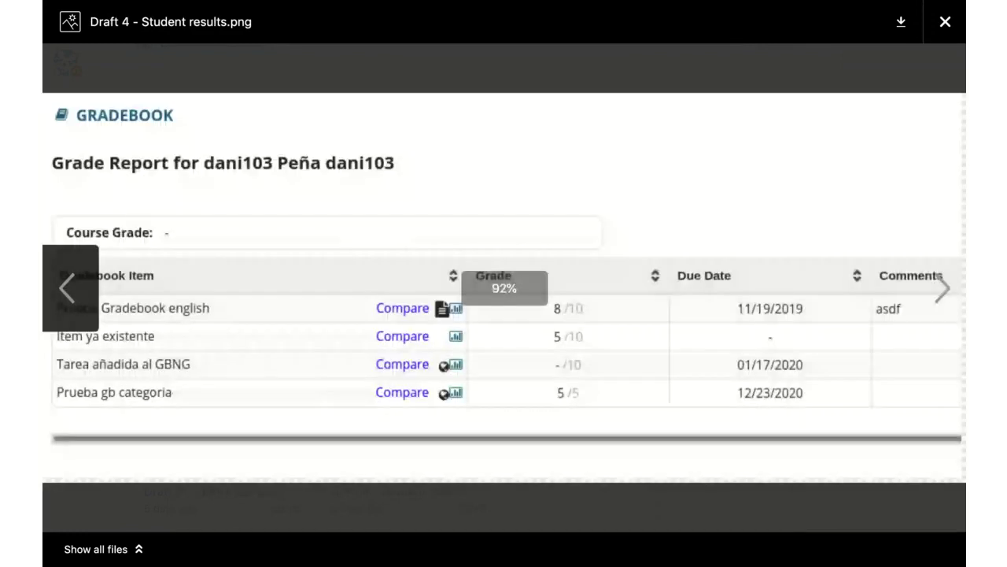
{"action": "left_click", "coordinate": [67, 289]}
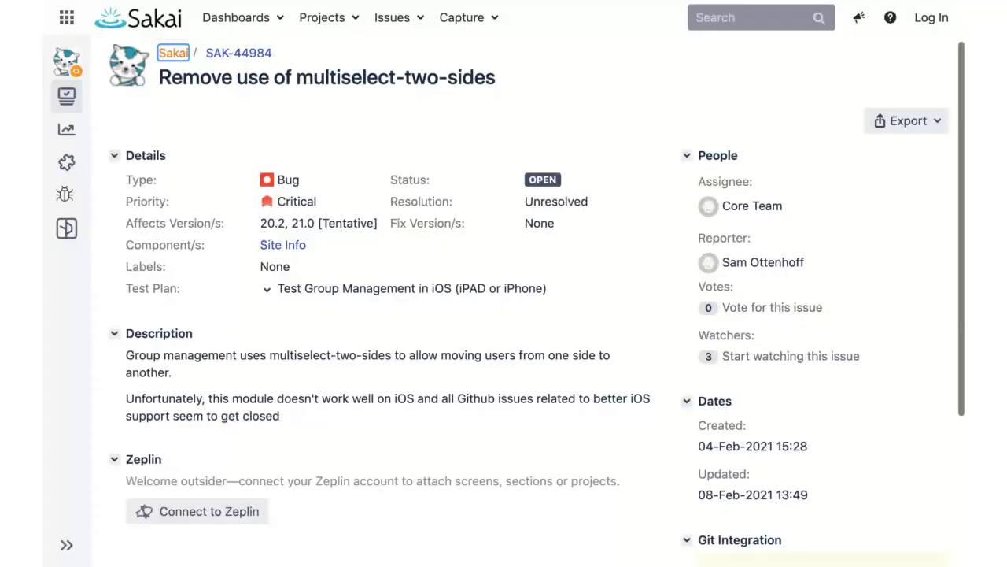
Log in to Jira and add the label TLReviewed to the issue on removing multiselect-two-sides.
{"action": "scroll", "coordinate": [663, 460], "scroll_direction": "down", "scroll_amount": 1}
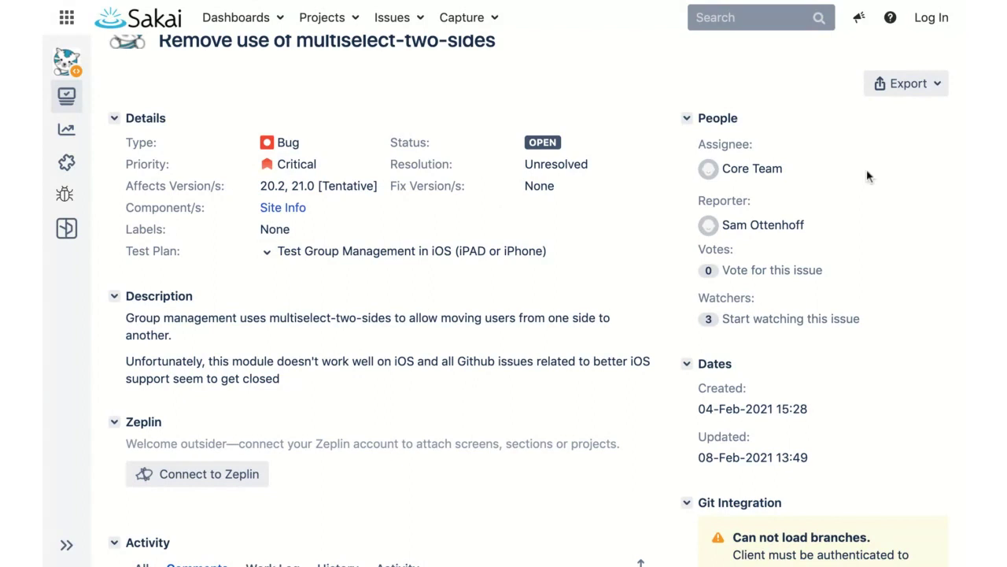
{"action": "left_click", "coordinate": [931, 18]}
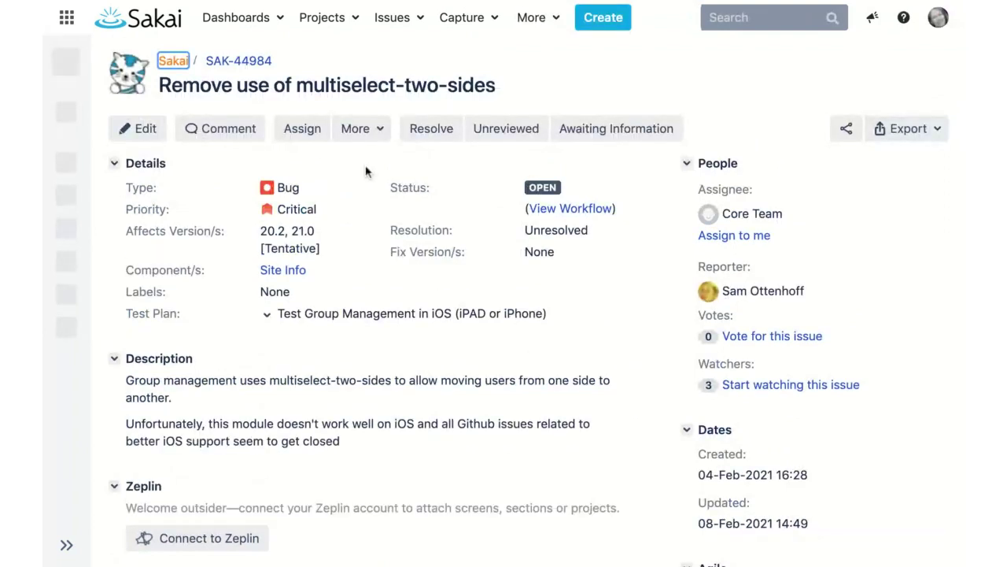
{"action": "left_click", "coordinate": [272, 291]}
{"action": "type", "text": "tlr"}
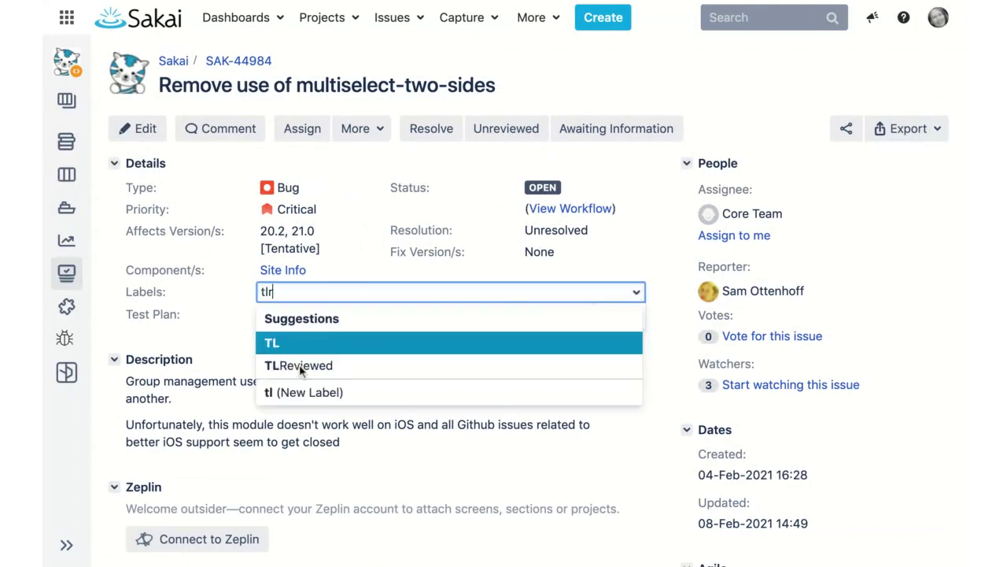
{"action": "key", "text": "Return"}
{"action": "left_click", "coordinate": [608, 315]}
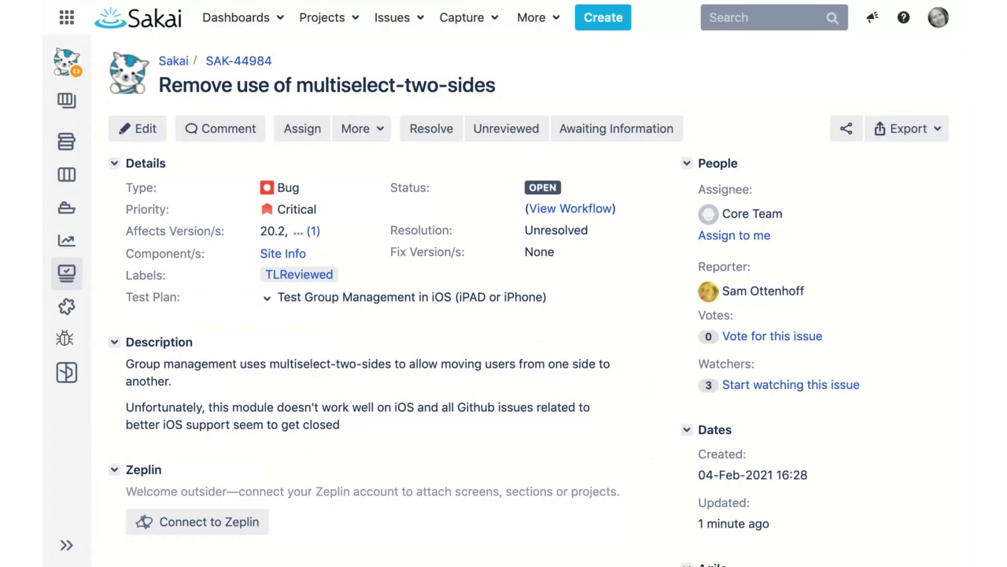
Read the comments and description of the multiselect-two-sides issue.
{"action": "scroll", "coordinate": [504, 315], "scroll_direction": "down", "scroll_amount": 4}
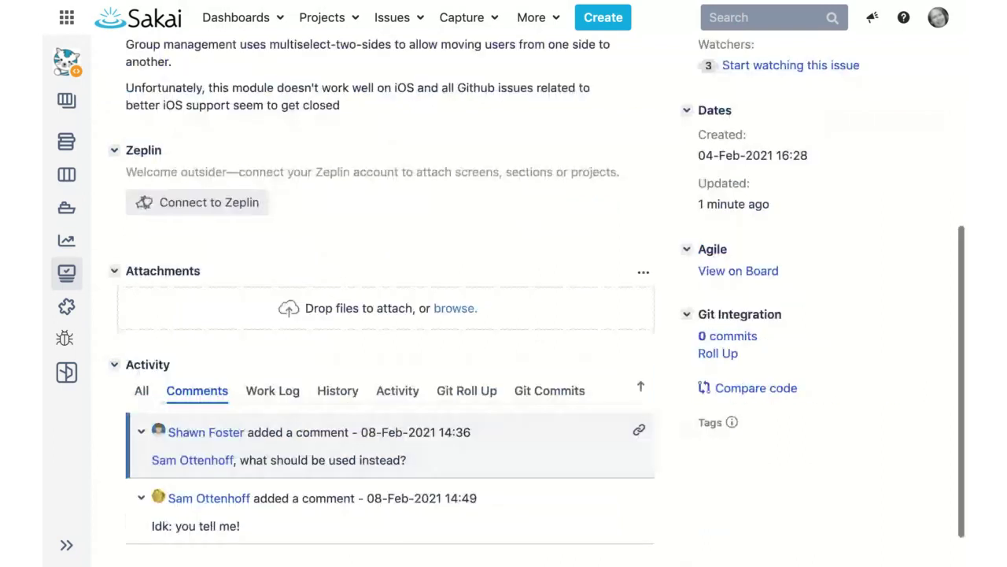
{"action": "scroll", "coordinate": [504, 314], "scroll_direction": "down", "scroll_amount": 1}
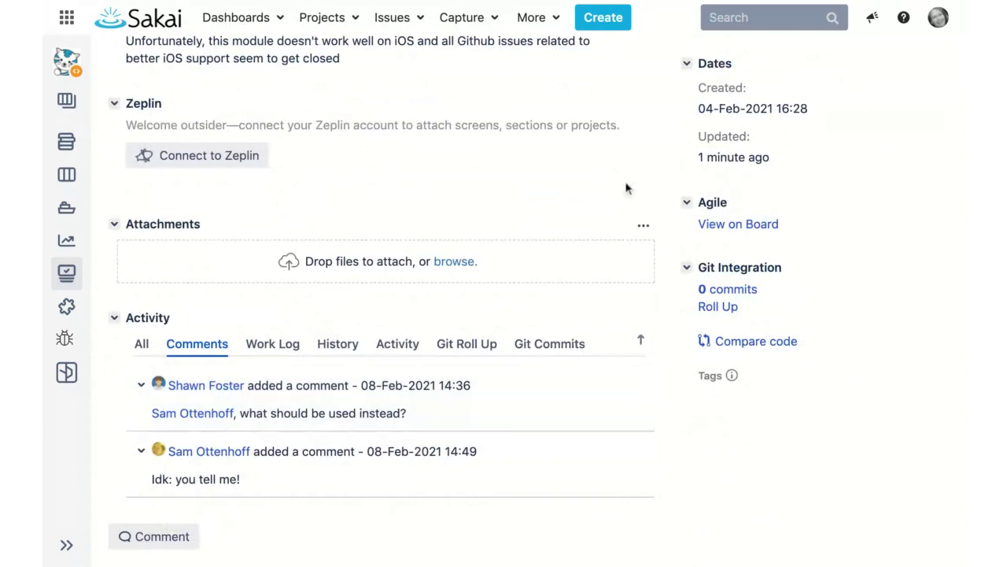
{"action": "scroll", "coordinate": [627, 188], "scroll_direction": "up", "scroll_amount": 1}
{"action": "scroll", "coordinate": [626, 188], "scroll_direction": "up", "scroll_amount": 3}
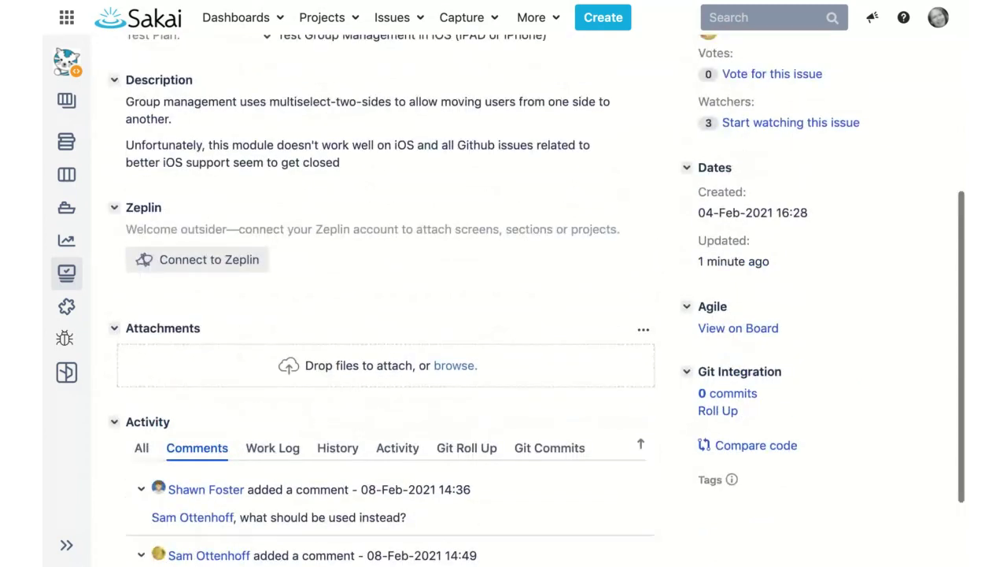
{"action": "scroll", "coordinate": [536, 299], "scroll_direction": "up", "scroll_amount": 1}
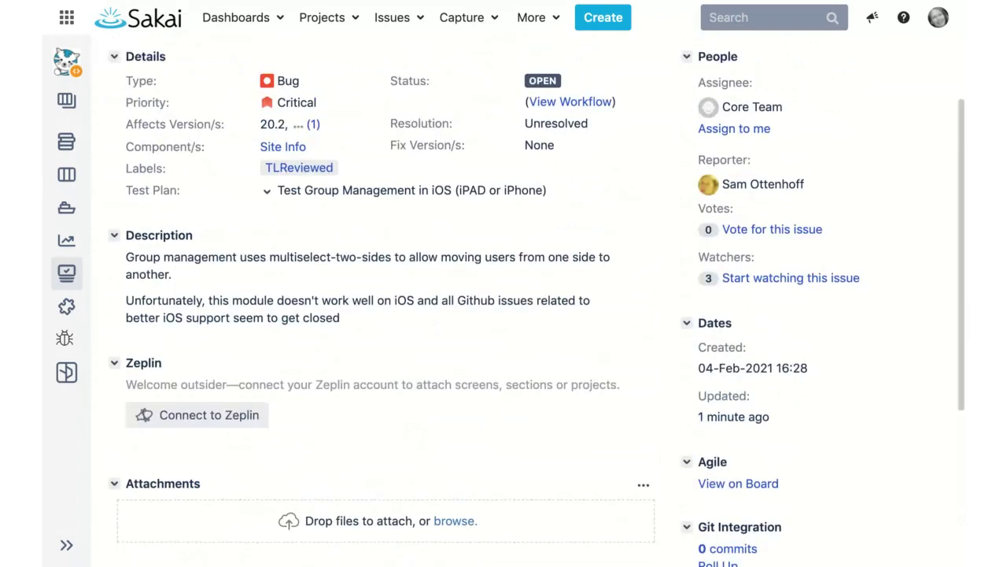
{"action": "scroll", "coordinate": [536, 300], "scroll_direction": "up", "scroll_amount": 1}
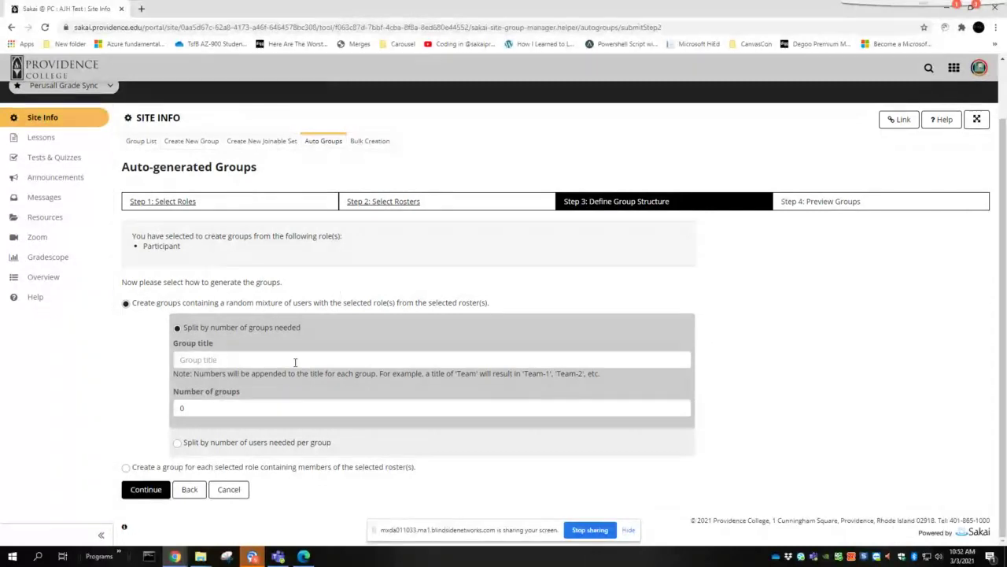
Define auto-generated random groups titled T&L, split into 4 groups, and continue to the group preview.
{"action": "left_click", "coordinate": [295, 360]}
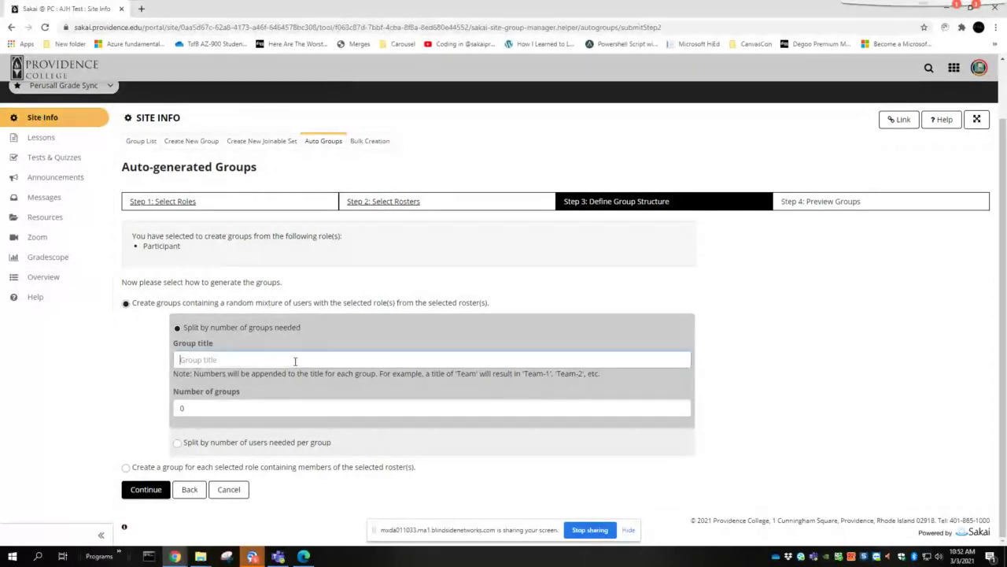
{"action": "type", "text": "T&L"}
{"action": "left_click", "coordinate": [142, 489]}
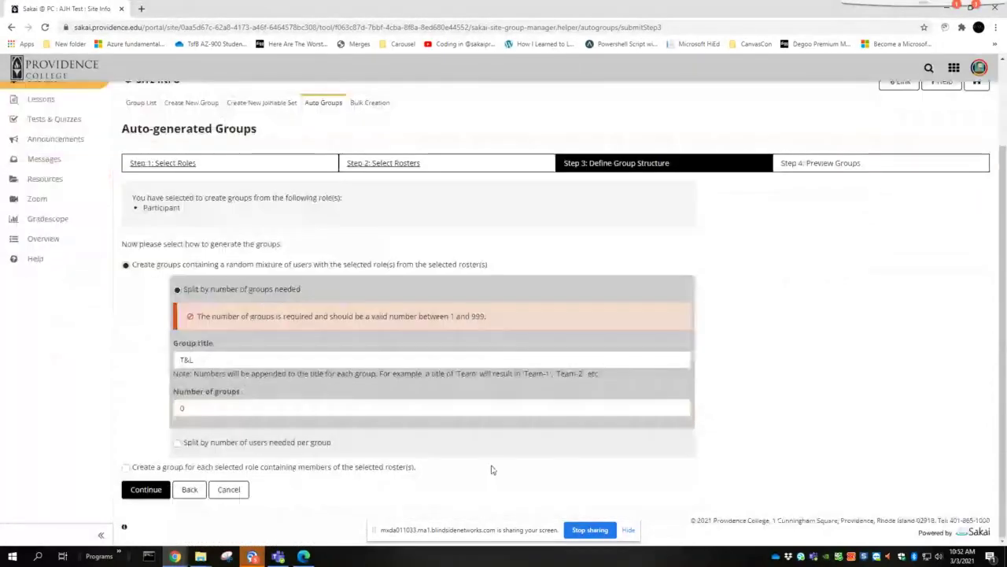
{"action": "left_click", "coordinate": [270, 408]}
{"action": "type", "text": "2"}
{"action": "key", "text": "BackSpace"}
{"action": "type", "text": "4"}
{"action": "left_click", "coordinate": [145, 489]}
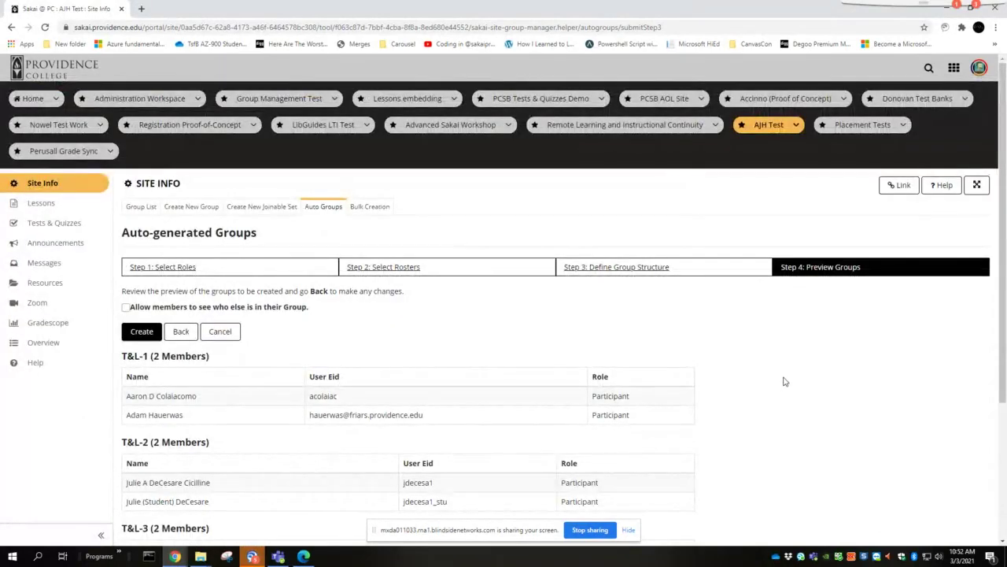
Examine the previewed T&L groups, checking how the members are distributed across T&L-1 to T&L-4.
{"action": "scroll", "coordinate": [779, 383], "scroll_direction": "down", "scroll_amount": 1}
{"action": "scroll", "coordinate": [783, 382], "scroll_direction": "down", "scroll_amount": 1}
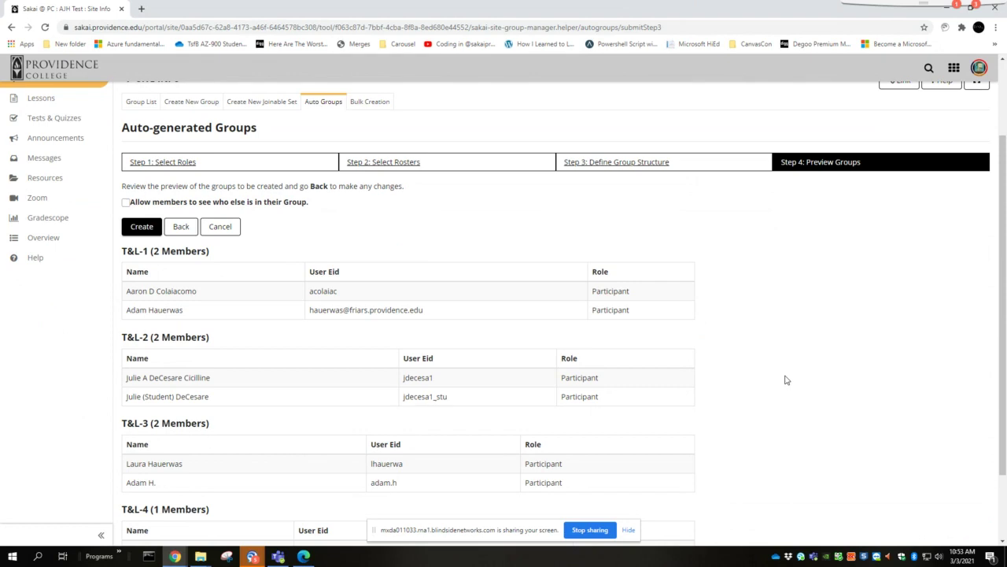
{"action": "scroll", "coordinate": [786, 380], "scroll_direction": "down", "scroll_amount": 2}
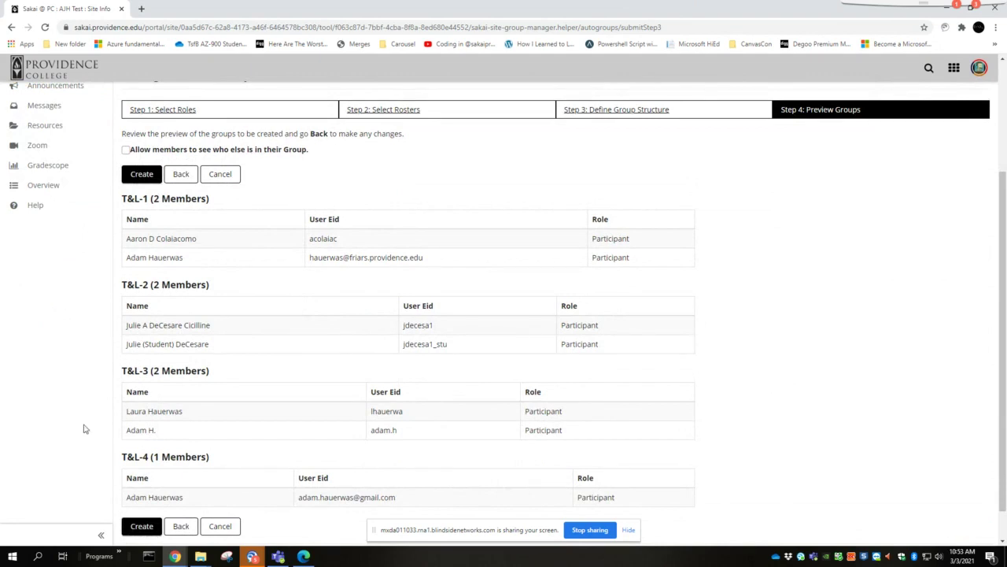
{"action": "left_click_drag", "start_coordinate": [135, 410], "coordinate": [275, 518]}
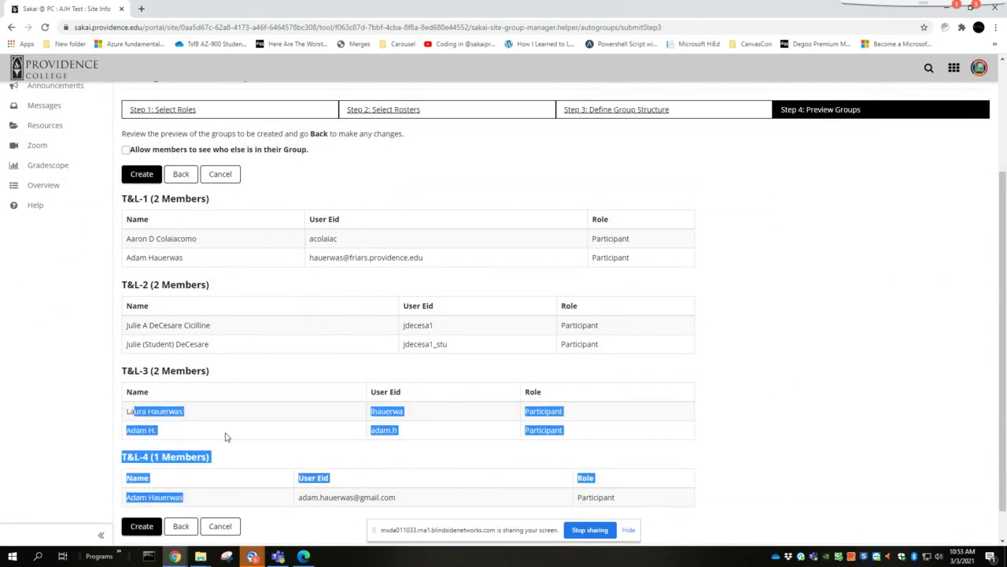
{"action": "left_click", "coordinate": [194, 422]}
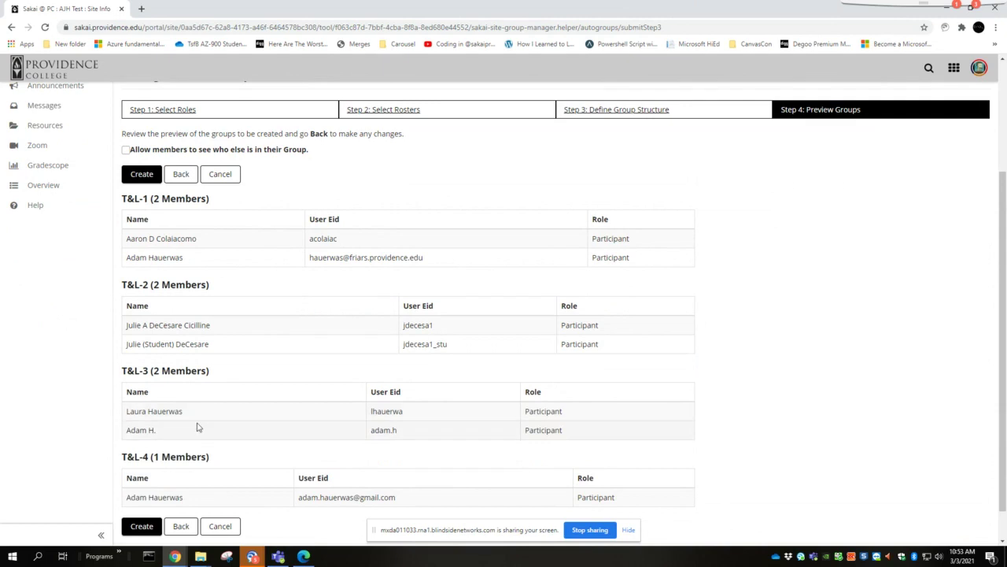